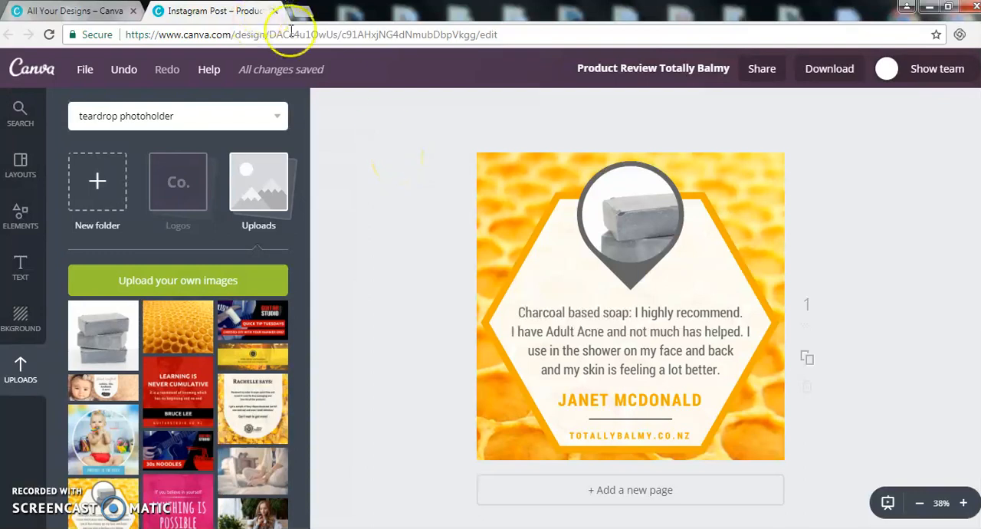
Step: Create a blank Instagram Post design and add the uploaded honeycomb photo to it
{"action": "left_click", "coordinate": [80, 13]}
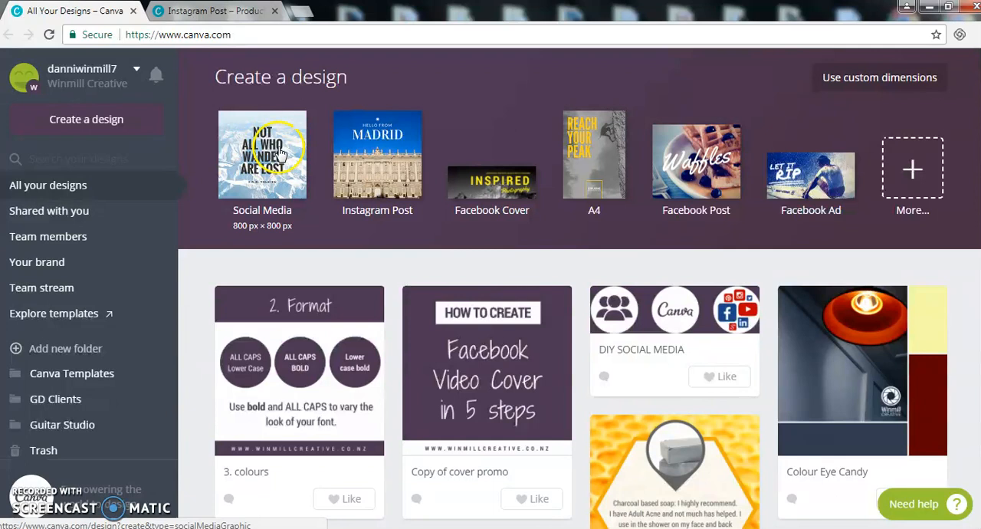
{"action": "left_click", "coordinate": [389, 152]}
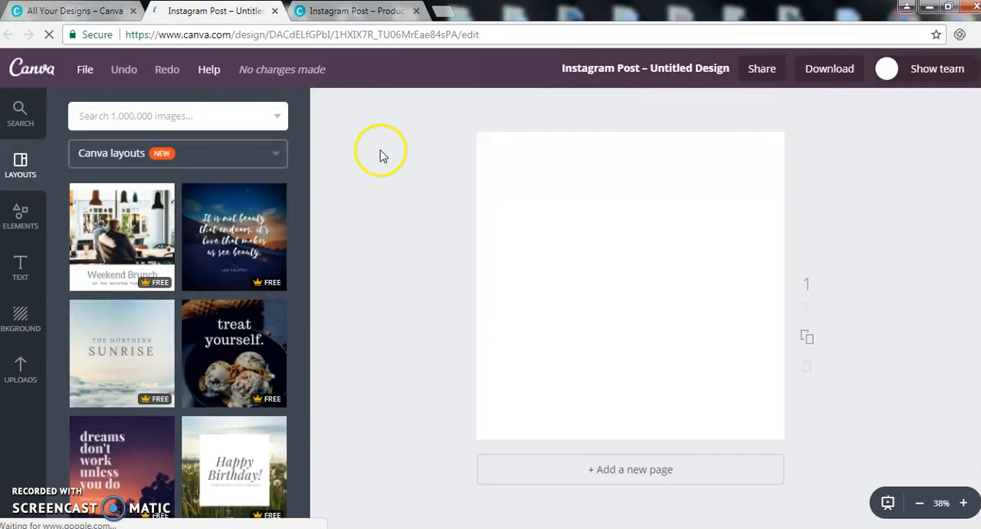
{"action": "left_click", "coordinate": [23, 371]}
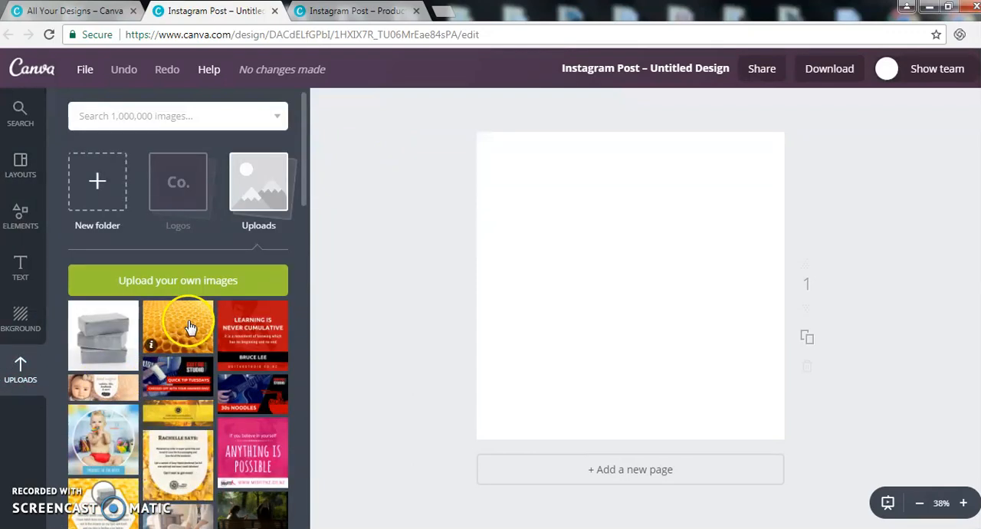
{"action": "left_click", "coordinate": [190, 328]}
Step: Enlarge the honeycomb photo to fill the whole canvas and position it so the smaller cells sit along the upper edge
{"action": "left_click_drag", "start_coordinate": [515, 370], "coordinate": [307, 527]}
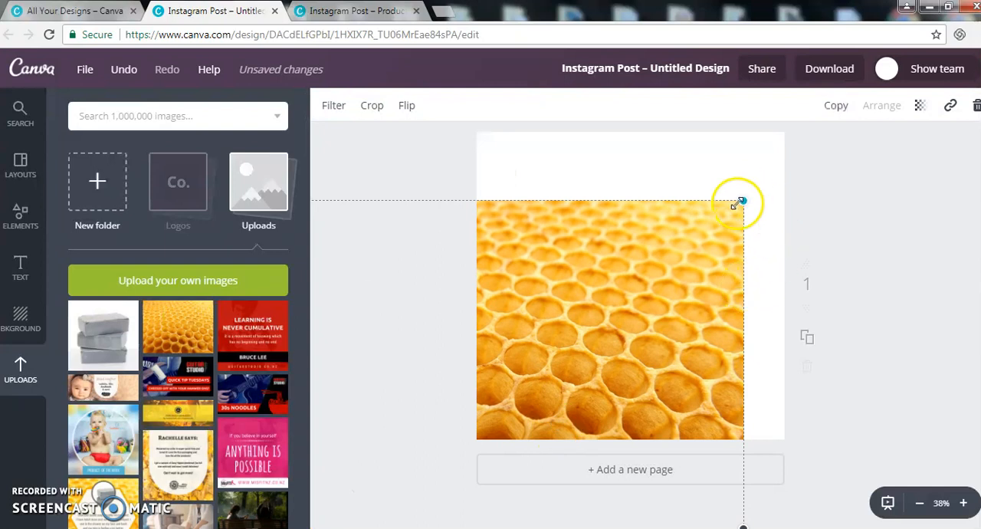
{"action": "left_click_drag", "start_coordinate": [740, 202], "coordinate": [820, 109]}
{"action": "left_click_drag", "start_coordinate": [695, 306], "coordinate": [673, 311]}
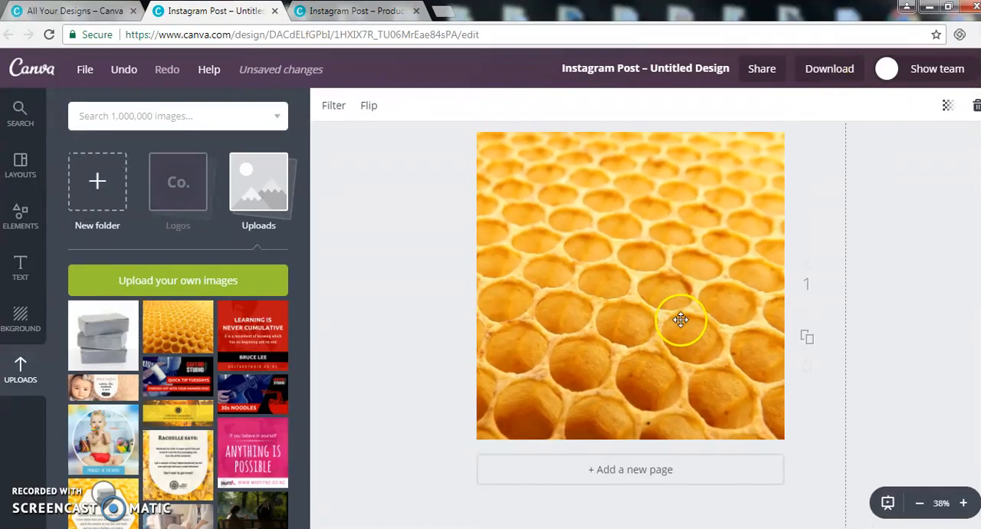
{"action": "left_click_drag", "start_coordinate": [810, 161], "coordinate": [829, 150]}
{"action": "left_click_drag", "start_coordinate": [635, 346], "coordinate": [674, 265]}
{"action": "left_click_drag", "start_coordinate": [653, 304], "coordinate": [656, 363]}
{"action": "left_click_drag", "start_coordinate": [664, 223], "coordinate": [675, 199]}
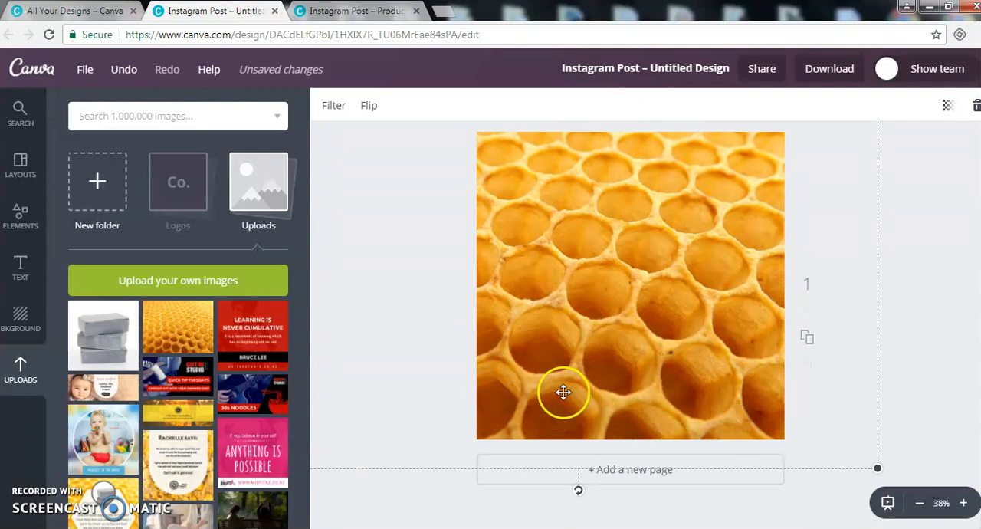
{"action": "left_click_drag", "start_coordinate": [711, 184], "coordinate": [714, 288]}
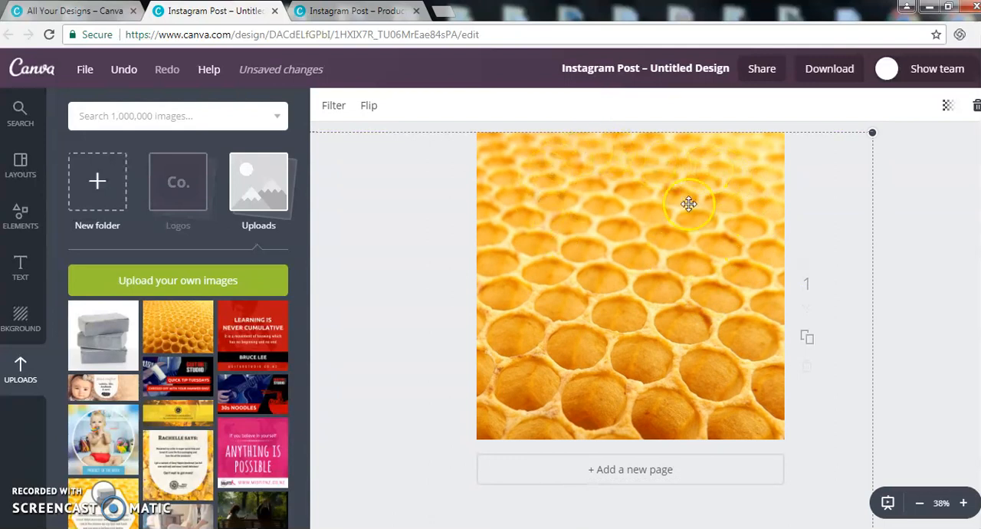
{"action": "left_click_drag", "start_coordinate": [873, 133], "coordinate": [901, 100]}
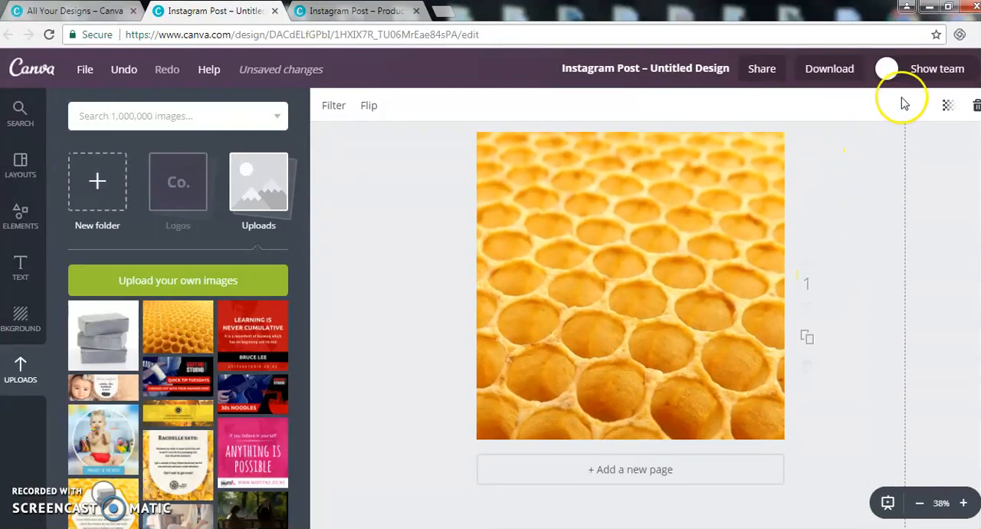
{"action": "left_click_drag", "start_coordinate": [749, 221], "coordinate": [707, 244]}
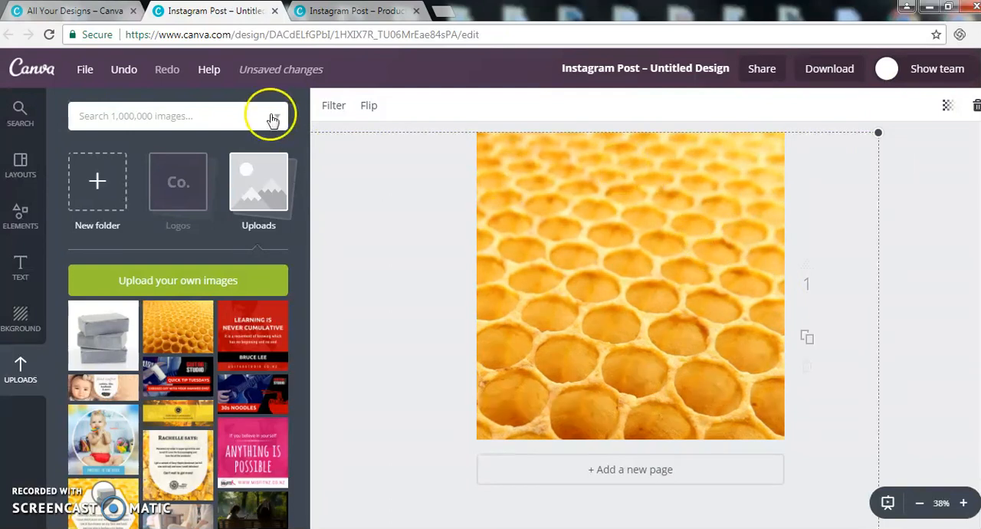
Step: Apply the Summer filter to the honeycomb background at an intensity of +20
{"action": "left_click", "coordinate": [337, 107]}
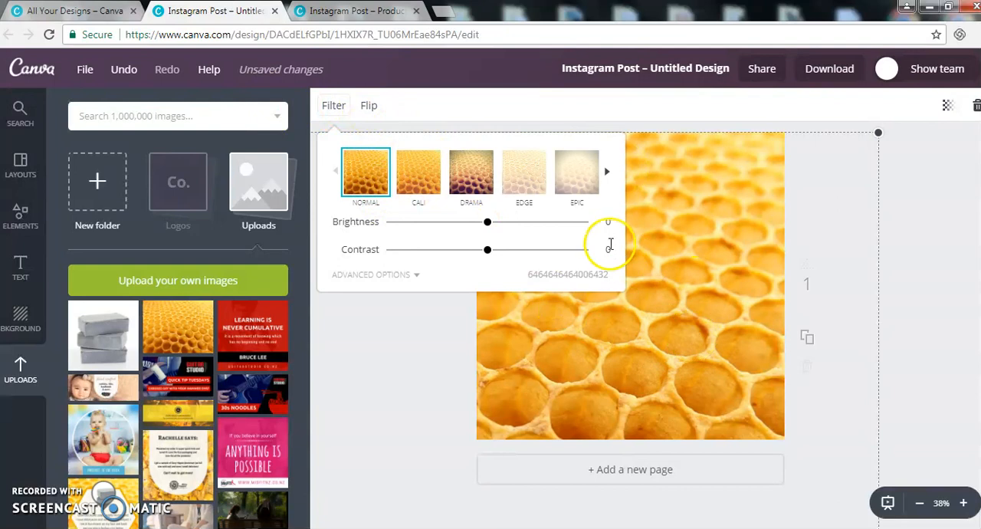
{"action": "left_click", "coordinate": [607, 173]}
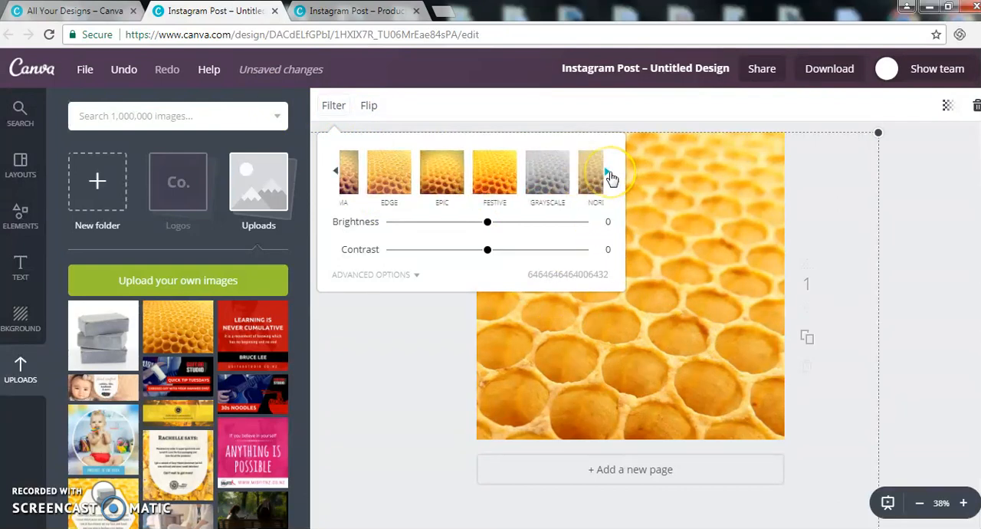
{"action": "left_click", "coordinate": [608, 173]}
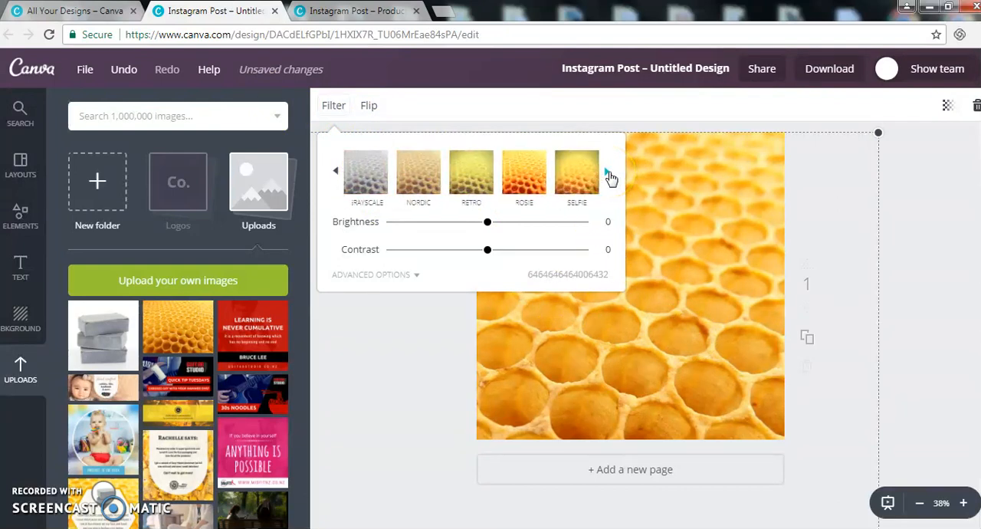
{"action": "left_click", "coordinate": [607, 173]}
{"action": "left_click", "coordinate": [526, 182]}
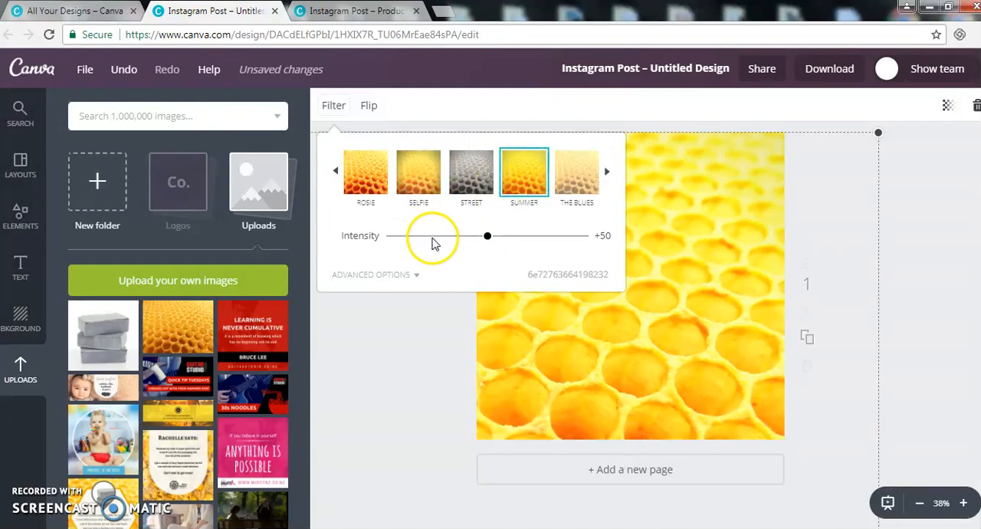
{"action": "left_click", "coordinate": [432, 238]}
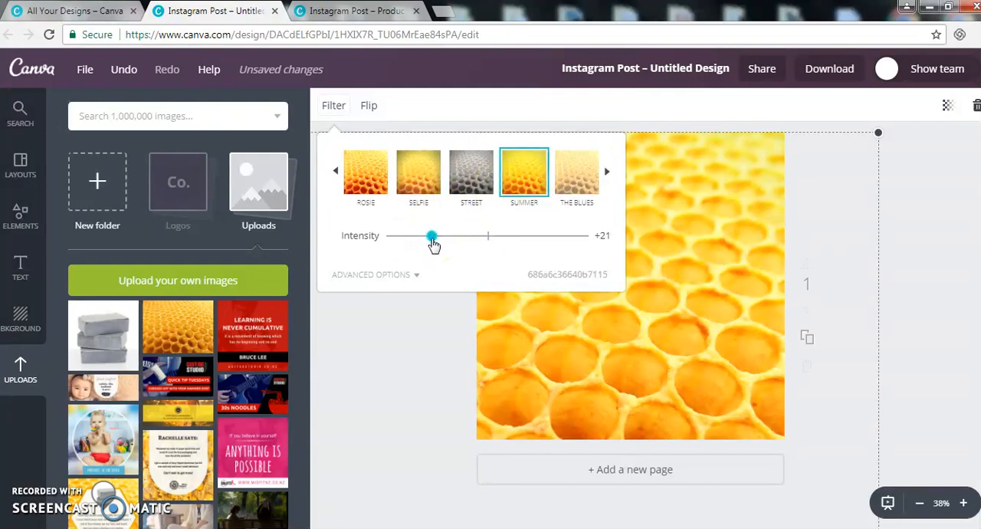
{"action": "left_click", "coordinate": [428, 239]}
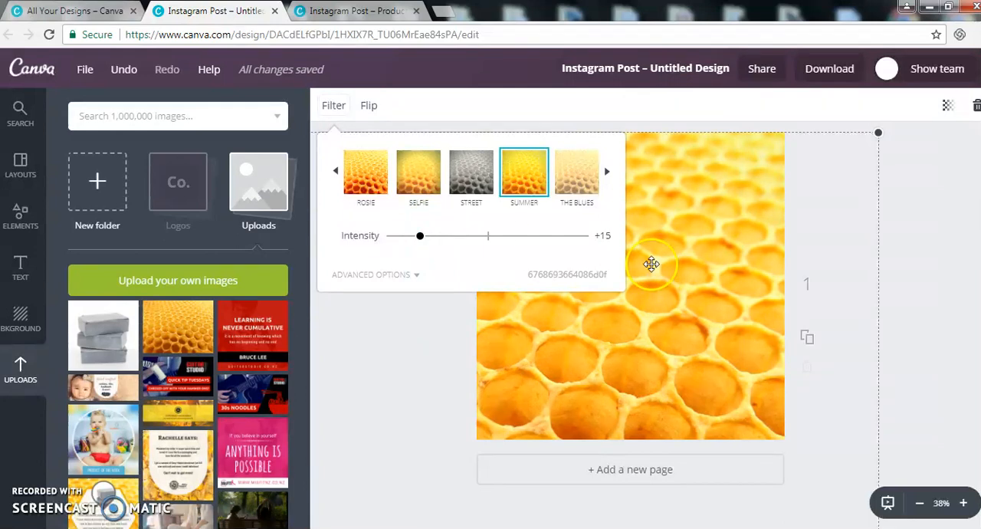
{"action": "mouse_move", "coordinate": [417, 237]}
{"action": "left_mouse_down"}
{"action": "mouse_move", "coordinate": [482, 241]}
{"action": "mouse_move", "coordinate": [429, 240]}
{"action": "left_mouse_up"}
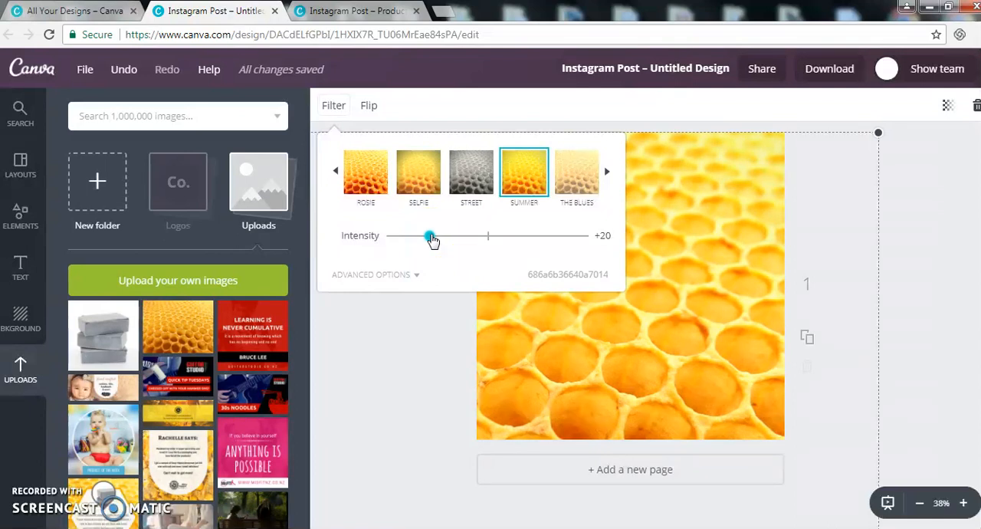
{"action": "left_click", "coordinate": [910, 248]}
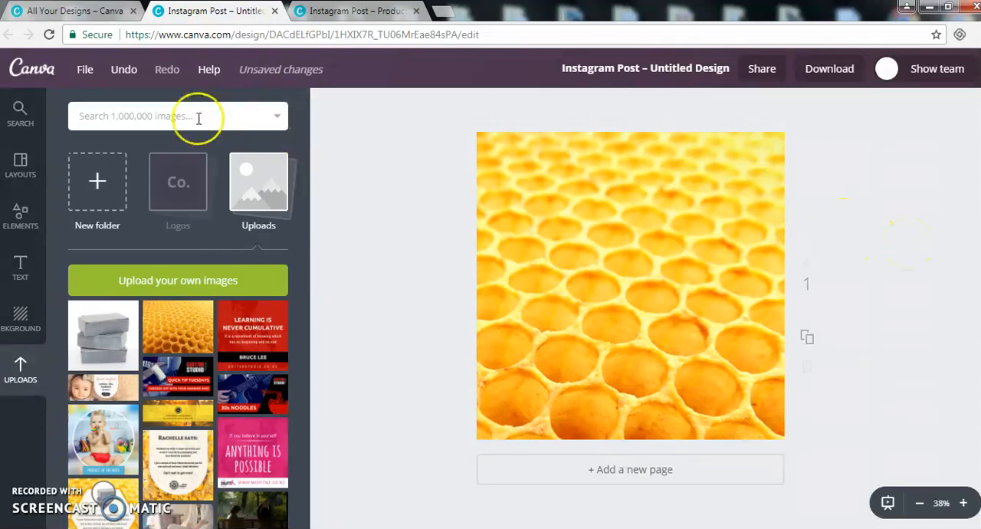
Step: Search the image library for "hexagon" and add the free solid coral hexagon to the design
{"action": "left_click", "coordinate": [198, 116]}
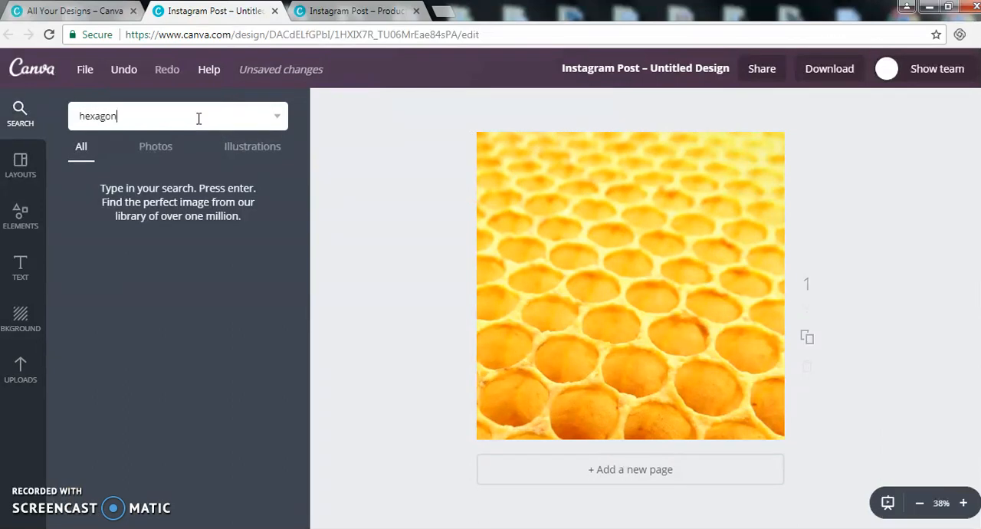
{"action": "key", "text": "Return"}
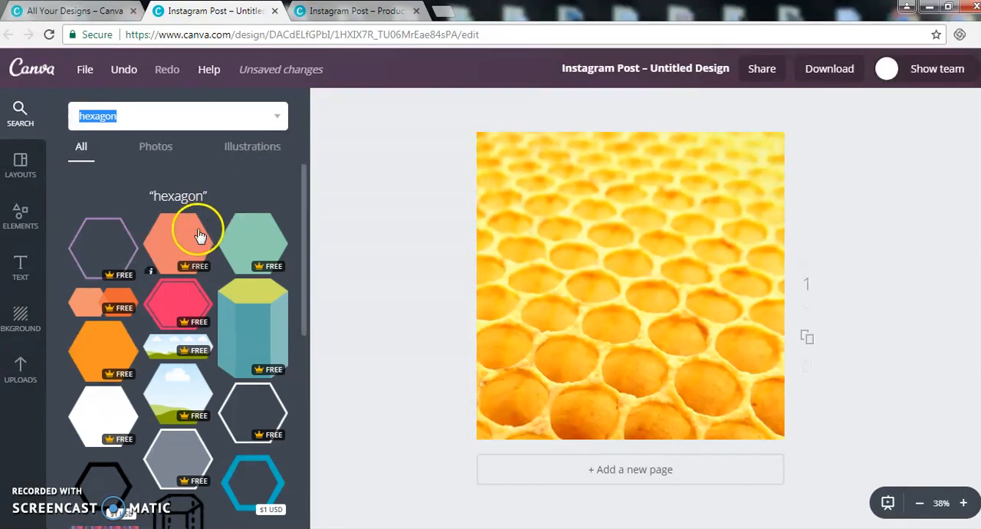
{"action": "left_click", "coordinate": [177, 240]}
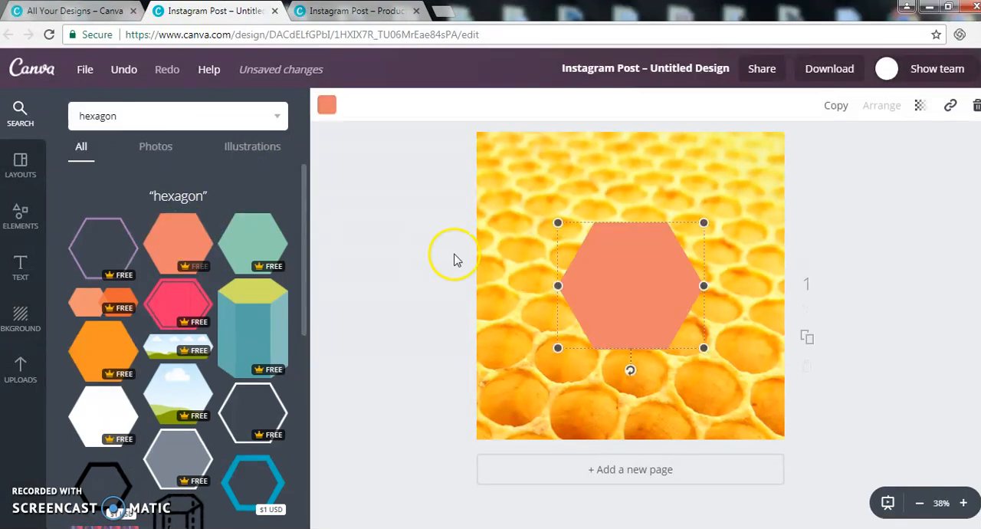
Step: Enlarge the coral hexagon to nearly the canvas width and centre it horizontally, slightly towards the lower edge
{"action": "left_click_drag", "start_coordinate": [558, 222], "coordinate": [499, 173]}
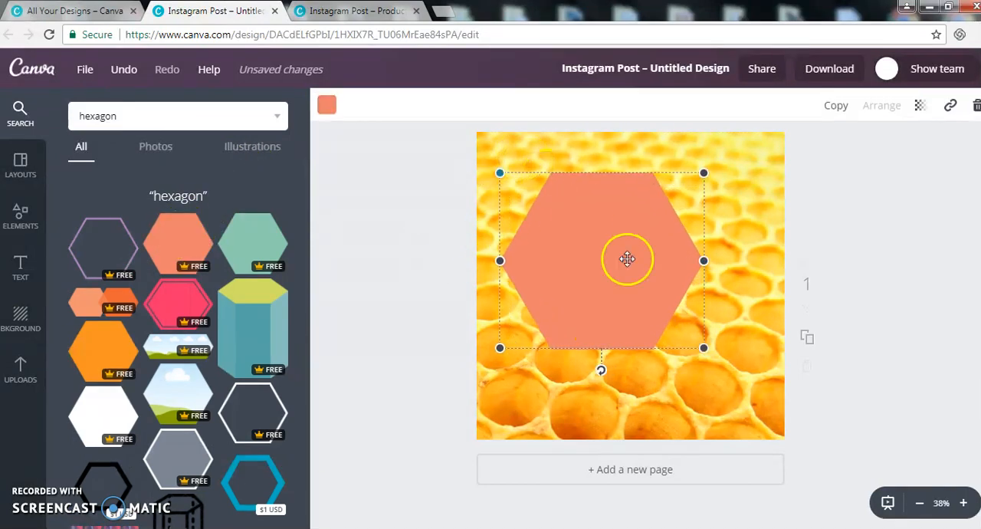
{"action": "left_click_drag", "start_coordinate": [717, 364], "coordinate": [766, 401]}
{"action": "left_click_drag", "start_coordinate": [654, 332], "coordinate": [643, 352]}
{"action": "left_click_drag", "start_coordinate": [503, 193], "coordinate": [466, 175]}
{"action": "left_click_drag", "start_coordinate": [610, 267], "coordinate": [611, 270]}
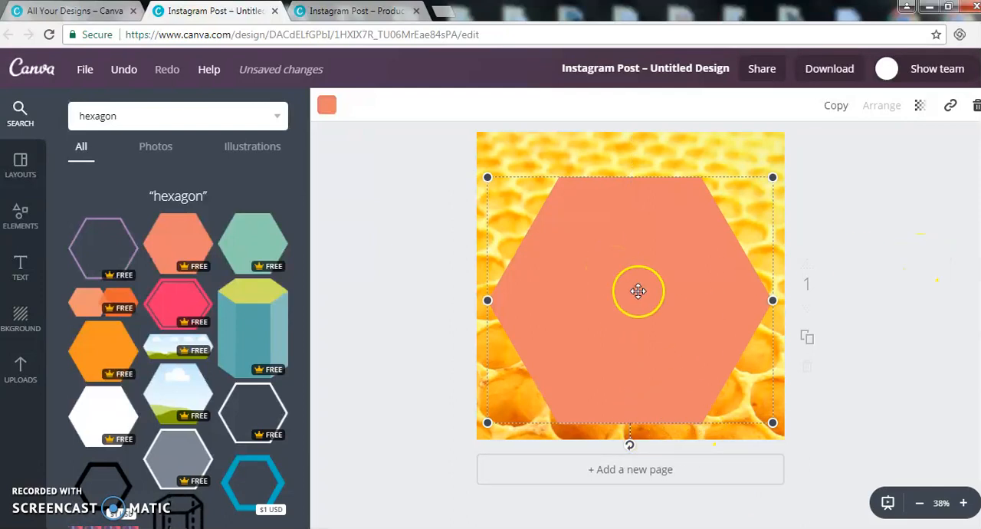
{"action": "mouse_move", "coordinate": [651, 279]}
{"action": "left_mouse_down"}
{"action": "mouse_move", "coordinate": [650, 258]}
{"action": "mouse_move", "coordinate": [652, 280]}
{"action": "left_mouse_up"}
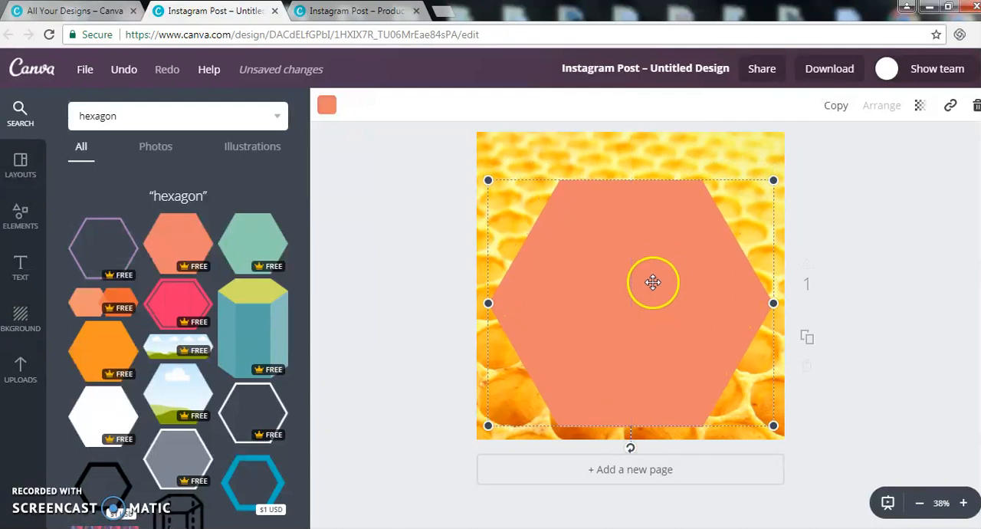
Step: Colour the solid hexagon white and set its transparency to 90
{"action": "left_click", "coordinate": [327, 105]}
{"action": "scroll", "coordinate": [444, 299], "scroll_direction": "down", "scroll_amount": 3}
{"action": "left_click", "coordinate": [466, 352]}
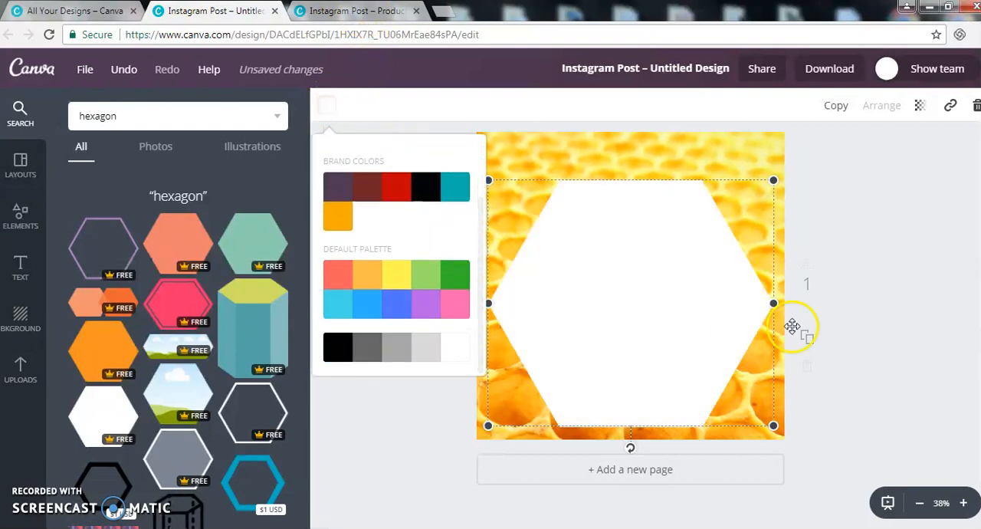
{"action": "left_click", "coordinate": [919, 104]}
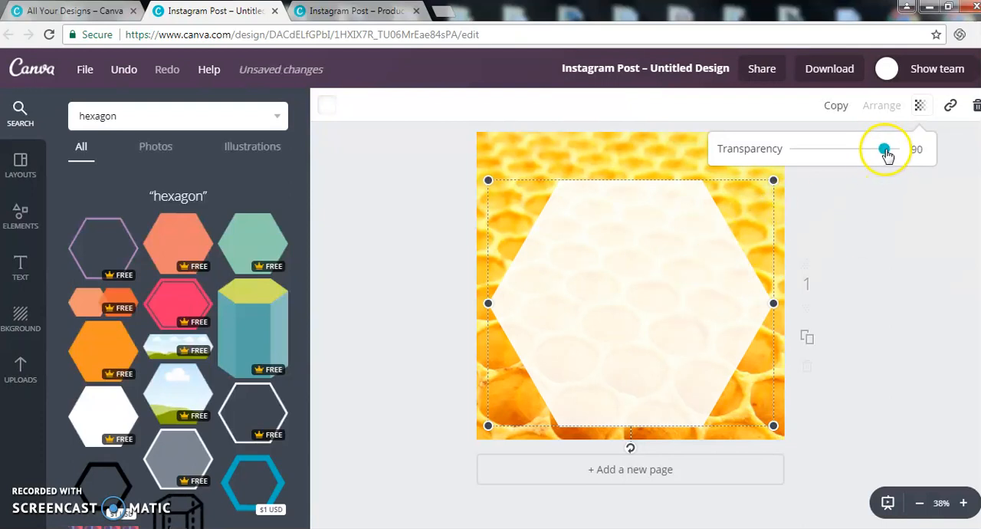
{"action": "left_click", "coordinate": [909, 303]}
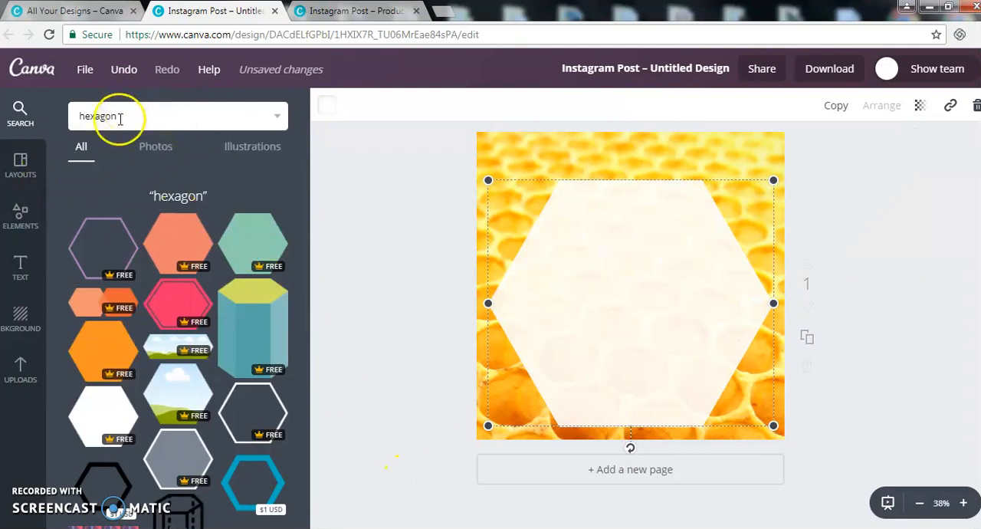
Step: Add the free purple hexagon outline and resize and align it to border the white hexagon
{"action": "left_click", "coordinate": [99, 238]}
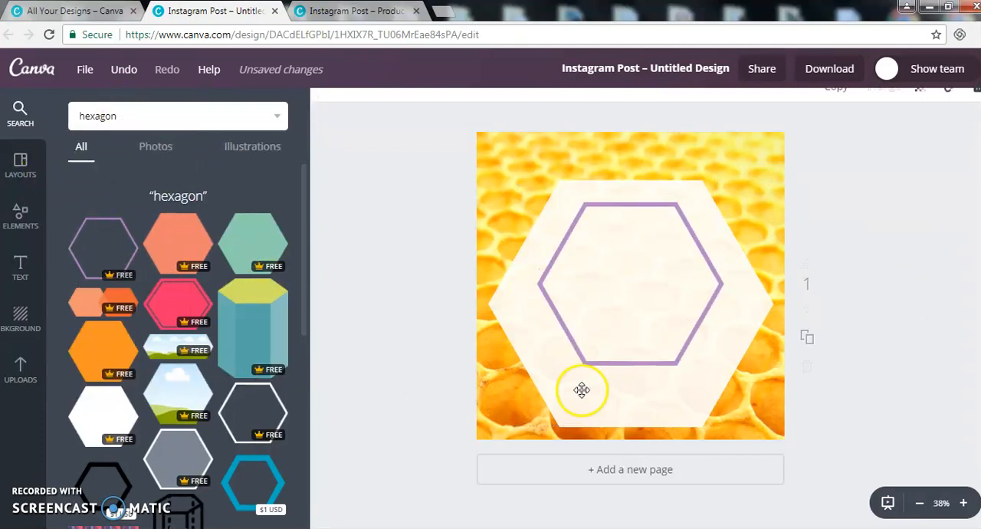
{"action": "left_click_drag", "start_coordinate": [537, 380], "coordinate": [486, 429]}
{"action": "left_click_drag", "start_coordinate": [723, 191], "coordinate": [771, 144]}
{"action": "left_click_drag", "start_coordinate": [696, 203], "coordinate": [691, 225]}
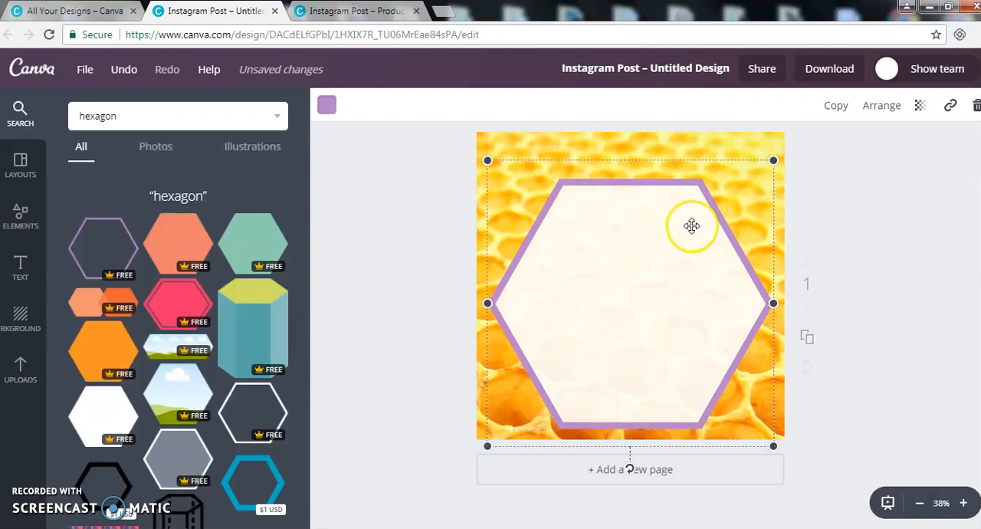
{"action": "left_click_drag", "start_coordinate": [773, 445], "coordinate": [776, 449]}
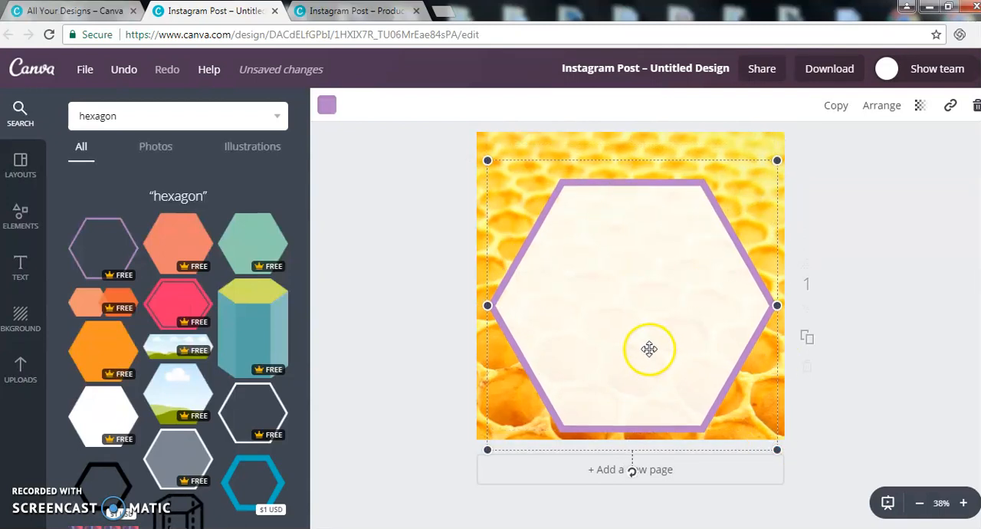
{"action": "left_click_drag", "start_coordinate": [650, 348], "coordinate": [648, 348]}
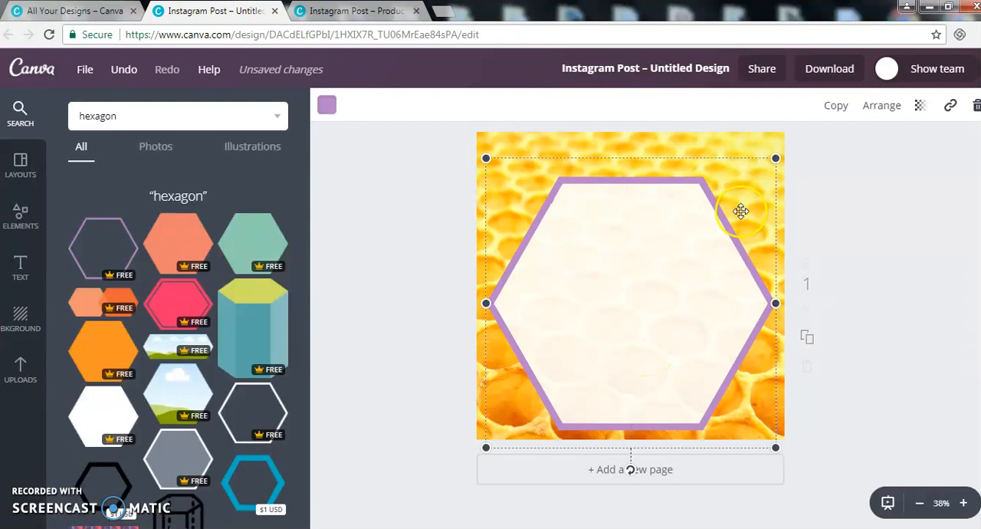
Step: Recolour the hexagon outline with the orange brand colour and deselect it
{"action": "left_click", "coordinate": [328, 105]}
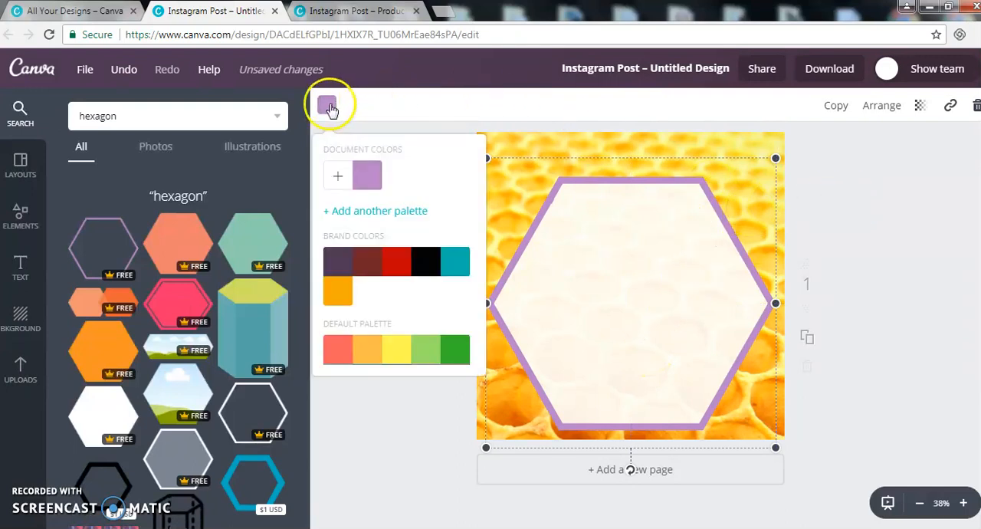
{"action": "left_click", "coordinate": [338, 290]}
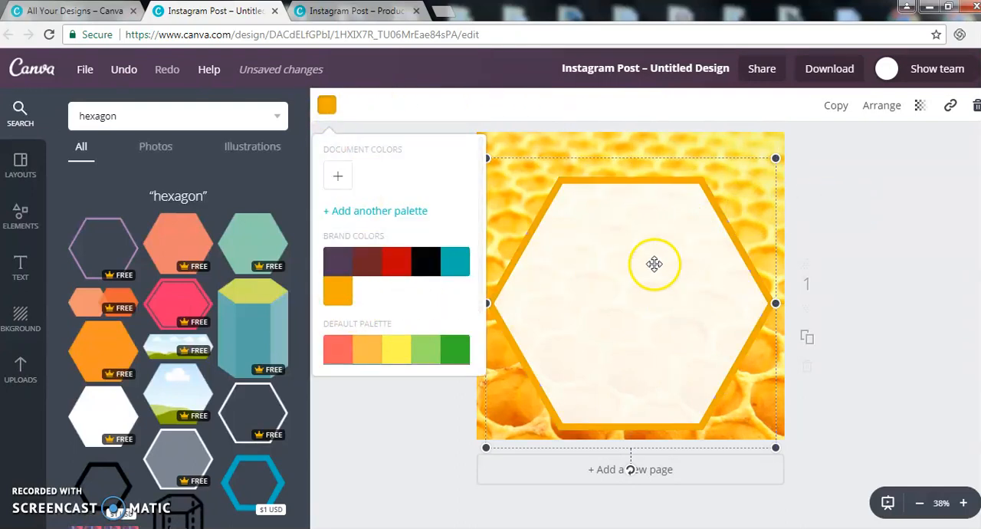
{"action": "left_click", "coordinate": [896, 205]}
{"action": "left_click", "coordinate": [893, 204]}
Step: Search the image library for "teardrop photoholder" and add the free purple teardrop photo frame to the design
{"action": "left_click", "coordinate": [165, 117]}
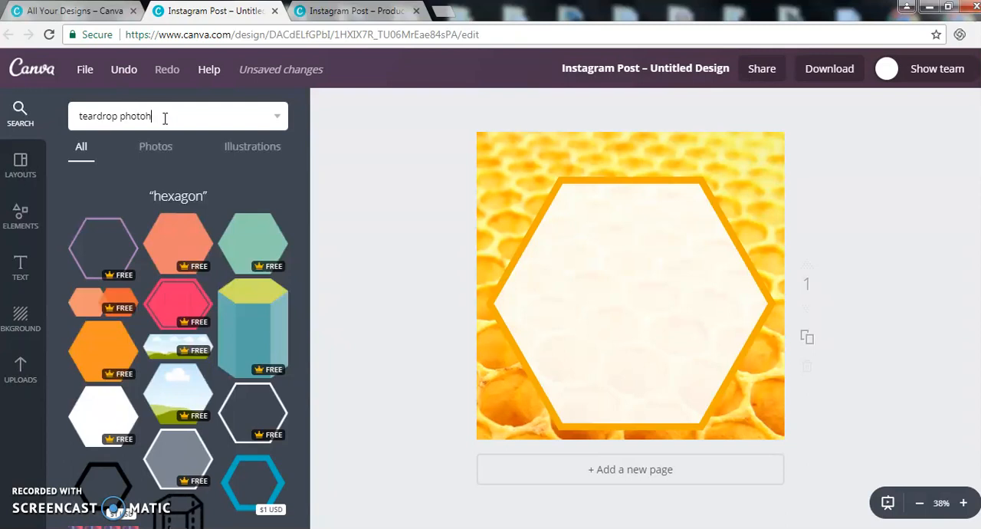
{"action": "key", "text": "Return"}
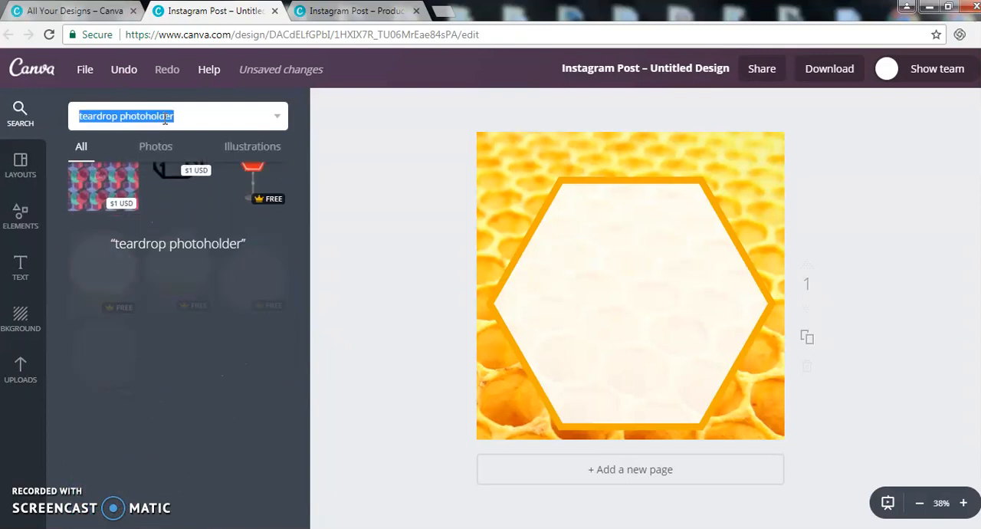
{"action": "left_click", "coordinate": [177, 264]}
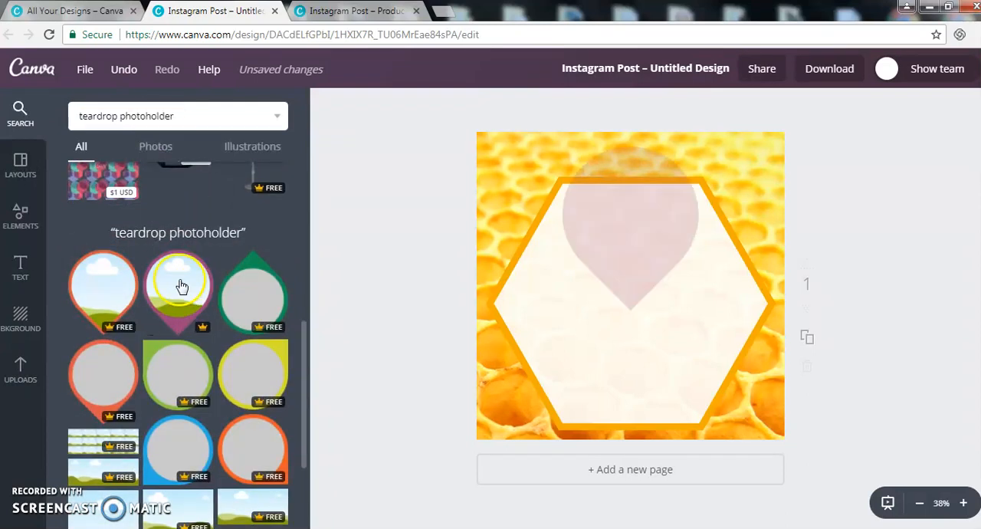
Step: Shrink the purple teardrop photo frame and centre it over the upper edge of the hexagon
{"action": "left_click_drag", "start_coordinate": [591, 295], "coordinate": [594, 251]}
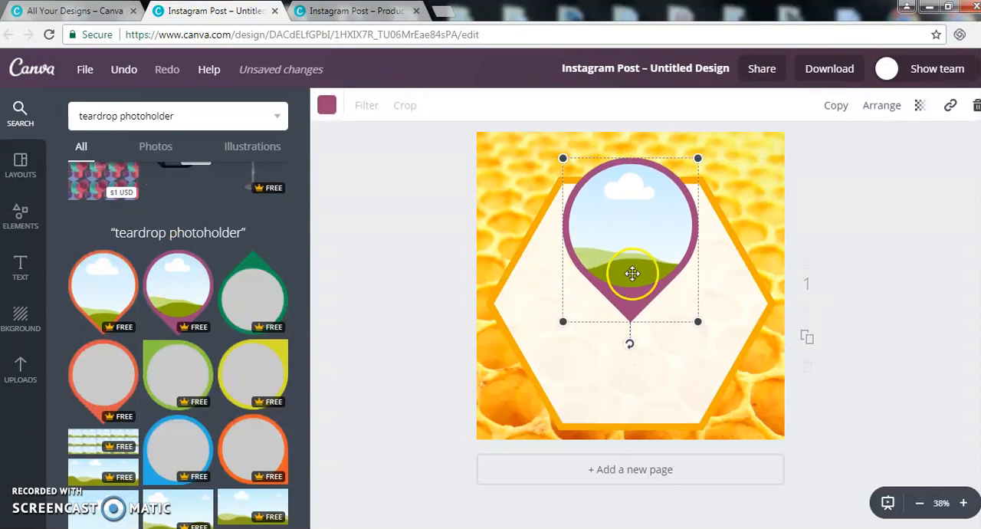
{"action": "left_click_drag", "start_coordinate": [696, 321], "coordinate": [672, 286]}
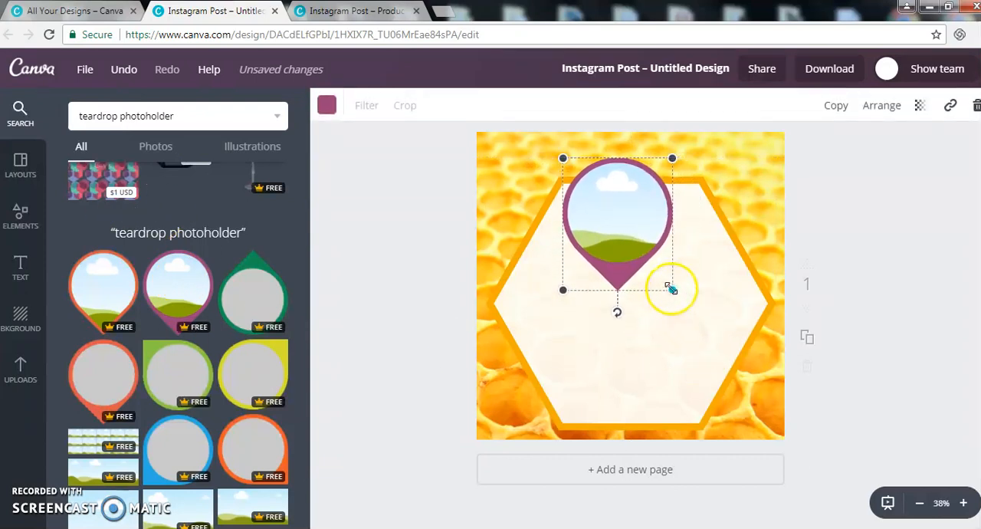
{"action": "left_click_drag", "start_coordinate": [608, 217], "coordinate": [619, 214]}
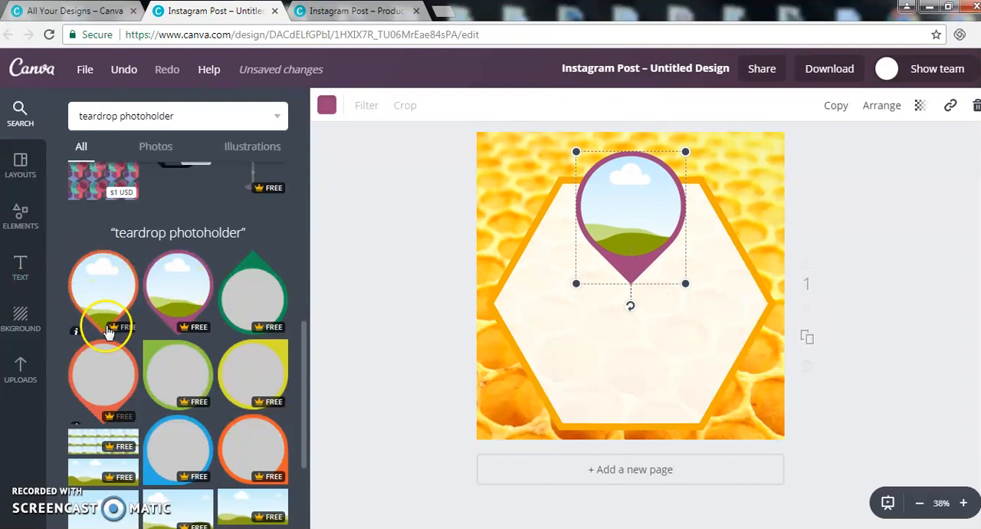
Step: Try the free orange teardrop frame with the uploaded soap photo inside it, and delete that frame again
{"action": "left_click", "coordinate": [105, 291]}
{"action": "left_click_drag", "start_coordinate": [626, 258], "coordinate": [563, 201]}
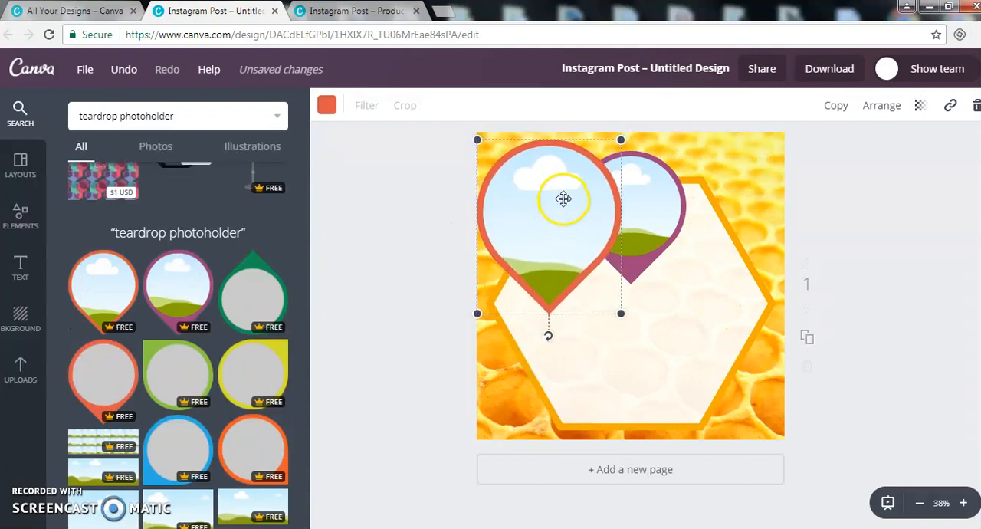
{"action": "left_click", "coordinate": [20, 369]}
{"action": "left_click_drag", "start_coordinate": [128, 357], "coordinate": [540, 242]}
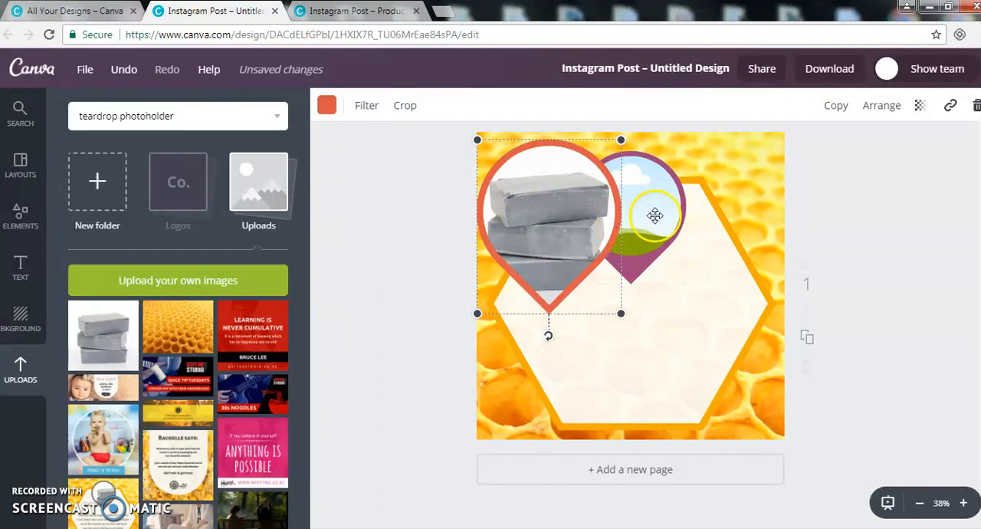
{"action": "left_click", "coordinate": [976, 107]}
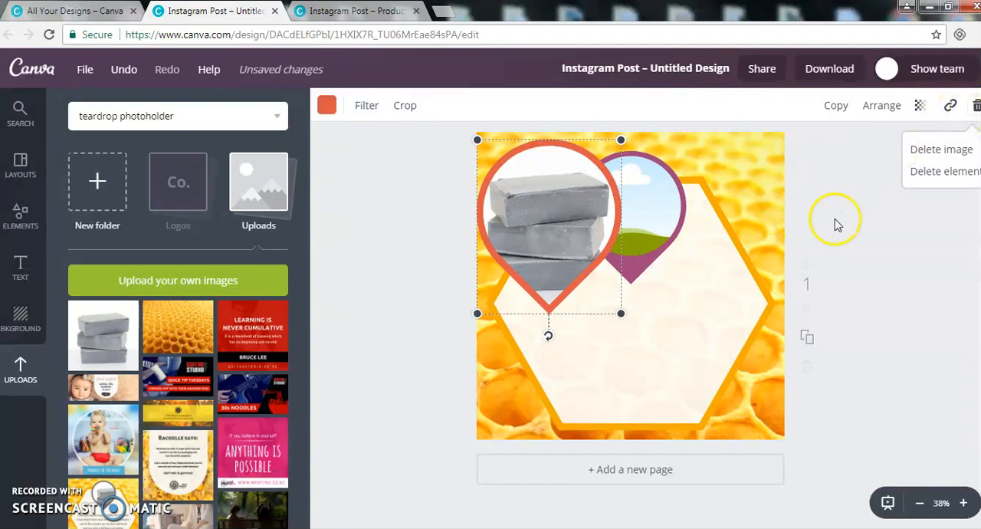
{"action": "left_click", "coordinate": [955, 175]}
Step: Fill the purple teardrop frame with the uploaded soap photo and recolour the frame dark grey
{"action": "left_click", "coordinate": [642, 203]}
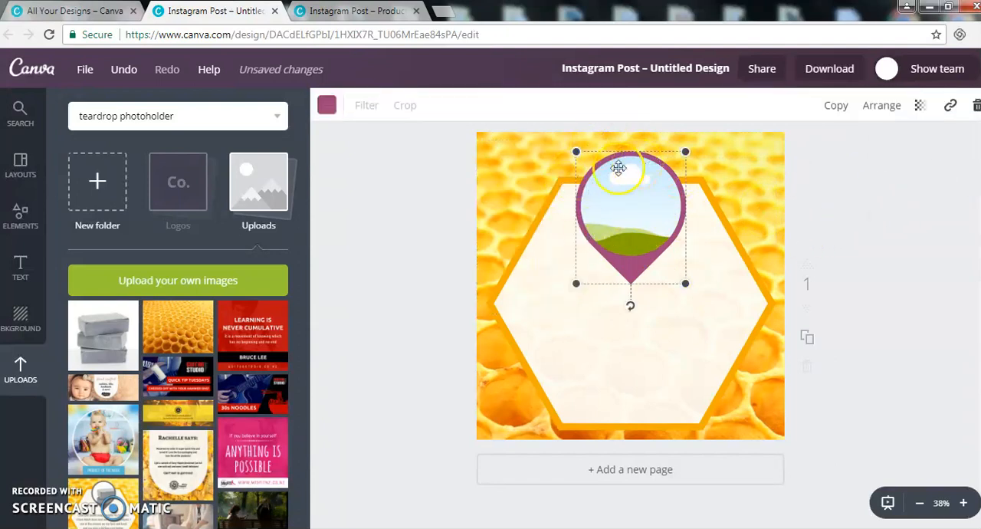
{"action": "left_click_drag", "start_coordinate": [101, 334], "coordinate": [624, 223]}
{"action": "left_click", "coordinate": [327, 106]}
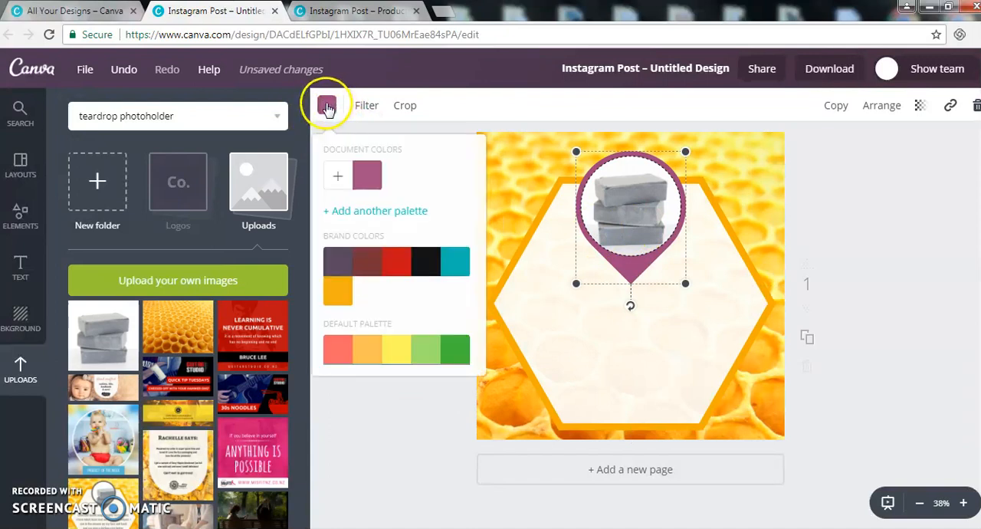
{"action": "scroll", "coordinate": [394, 230], "scroll_direction": "down", "scroll_amount": 2}
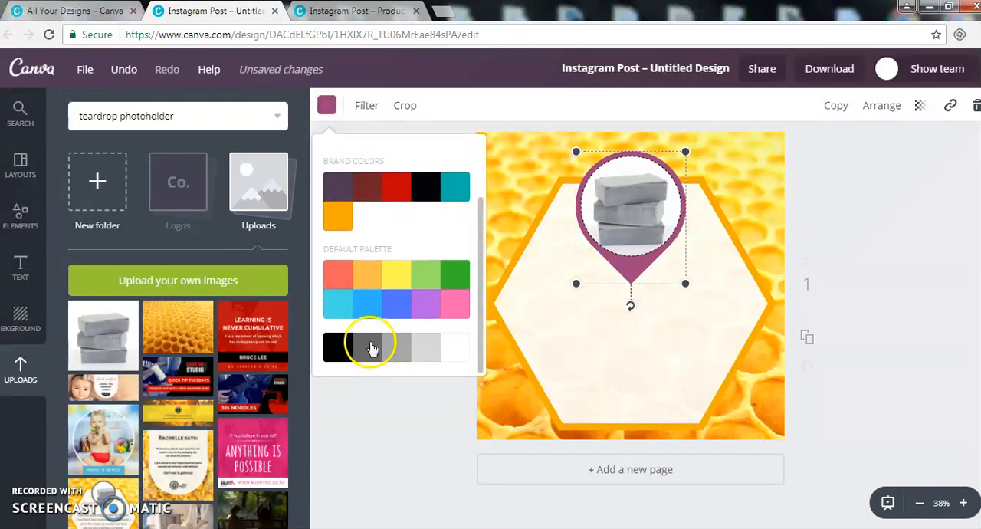
{"action": "left_click", "coordinate": [371, 349]}
{"action": "left_click", "coordinate": [904, 230]}
Step: Crop the soap photo by enlarging and shifting it inside the teardrop, and move the frame slightly higher on the post
{"action": "left_click_drag", "start_coordinate": [656, 220], "coordinate": [643, 205]}
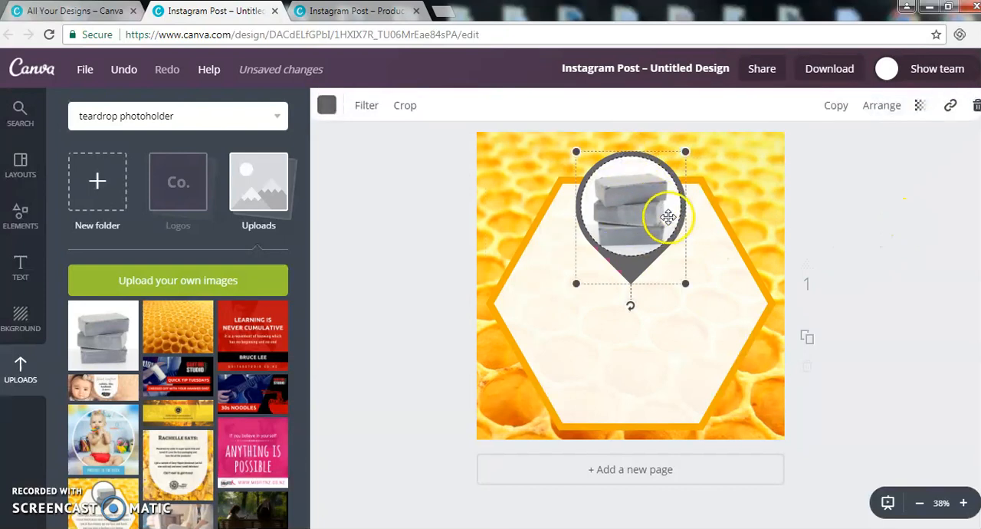
{"action": "left_click", "coordinate": [400, 106]}
{"action": "left_click_drag", "start_coordinate": [692, 278], "coordinate": [678, 255]}
{"action": "mouse_move", "coordinate": [737, 303]}
{"action": "left_mouse_down"}
{"action": "mouse_move", "coordinate": [753, 308]}
{"action": "mouse_move", "coordinate": [737, 298]}
{"action": "left_mouse_up"}
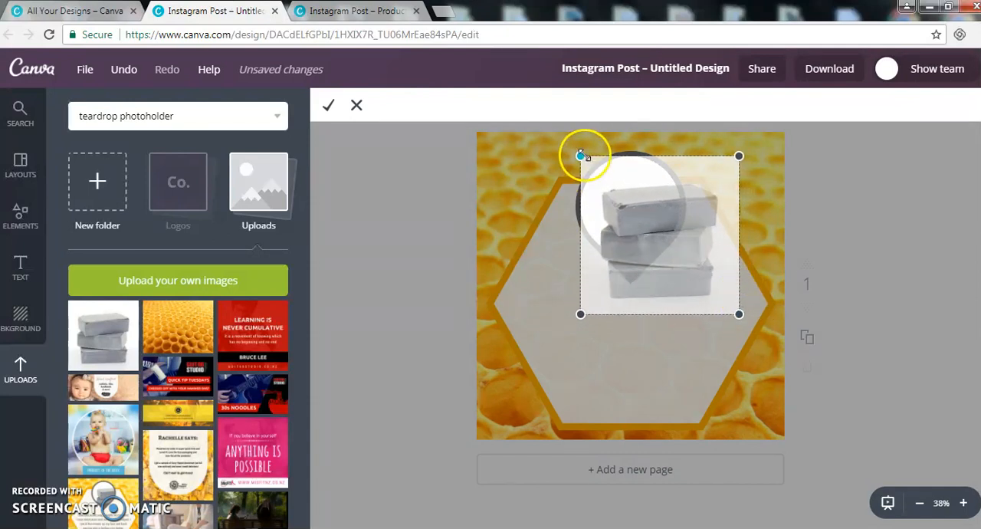
{"action": "left_click_drag", "start_coordinate": [582, 154], "coordinate": [578, 151]}
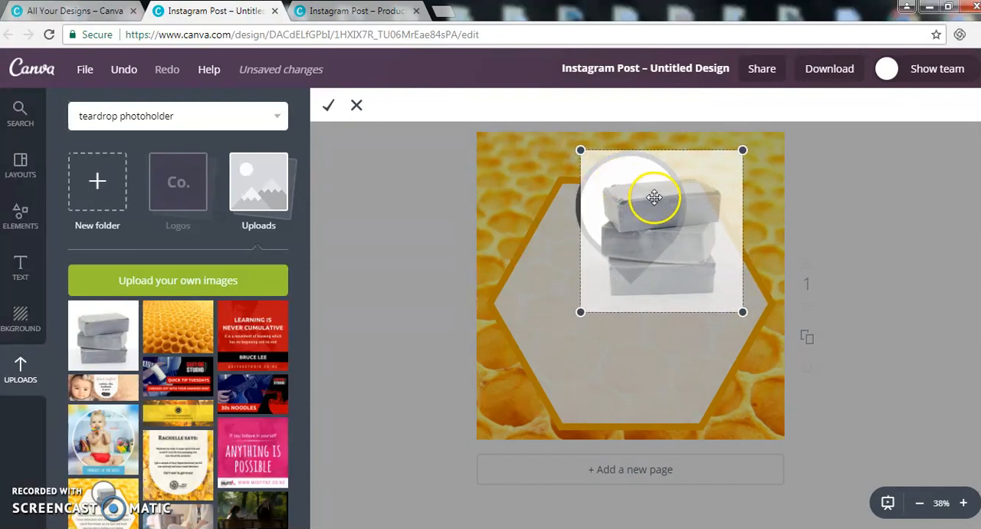
{"action": "left_click", "coordinate": [329, 105]}
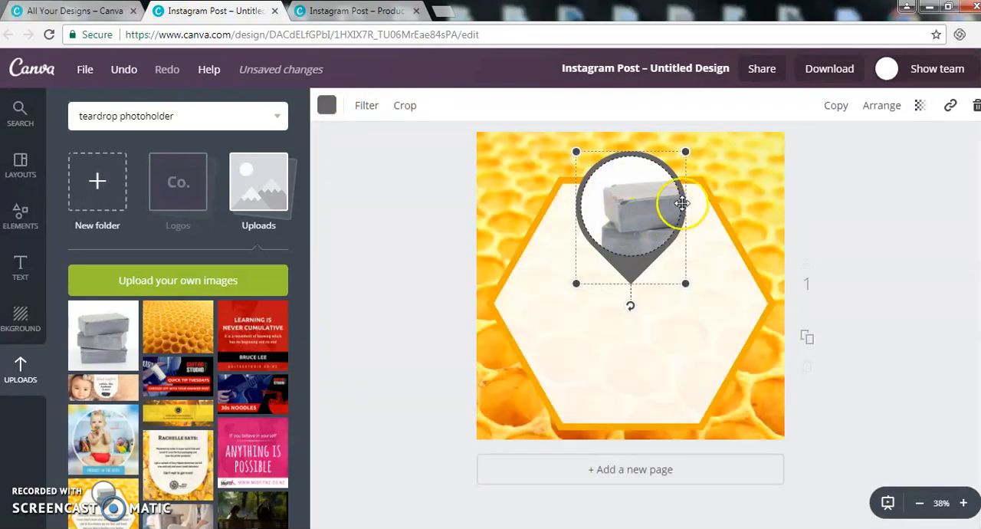
{"action": "left_click", "coordinate": [880, 213]}
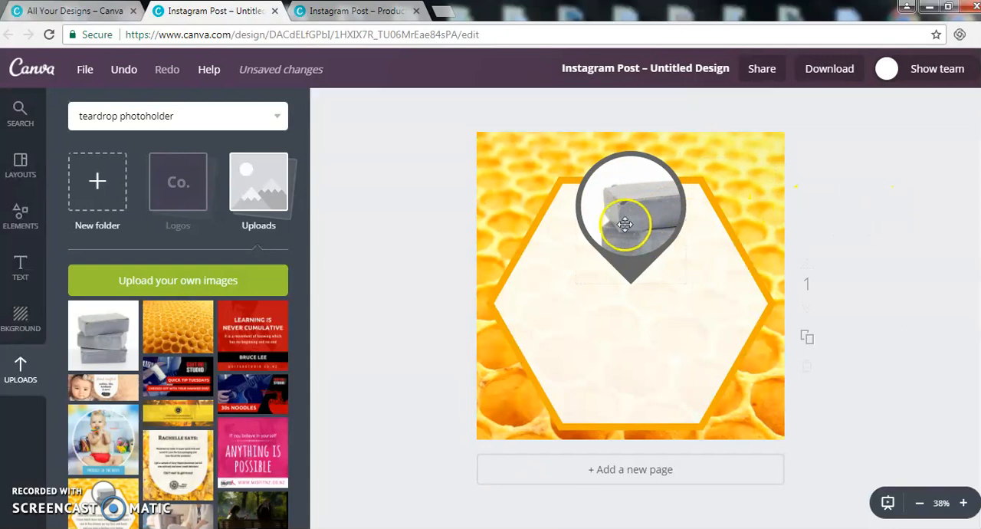
{"action": "mouse_move", "coordinate": [646, 256]}
{"action": "left_mouse_down"}
{"action": "mouse_move", "coordinate": [650, 241]}
{"action": "mouse_move", "coordinate": [644, 246]}
{"action": "left_mouse_up"}
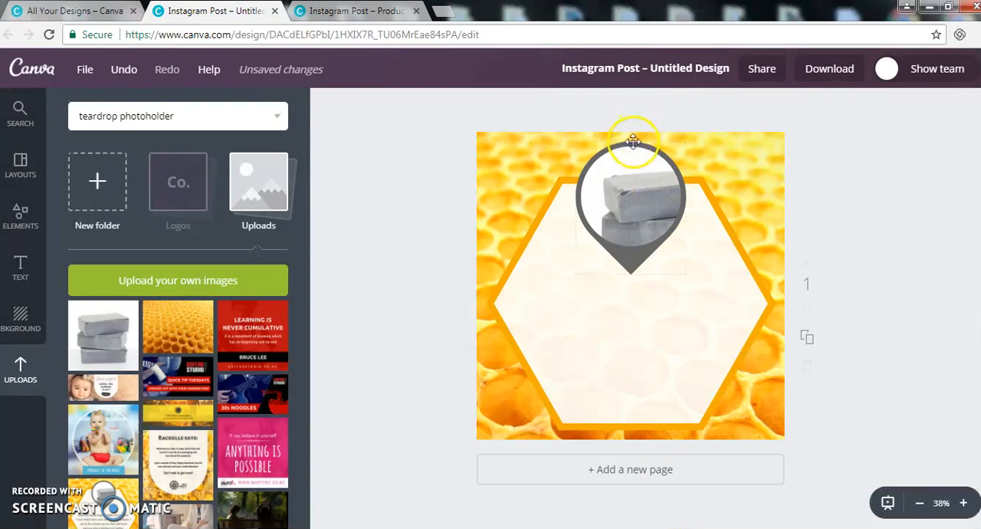
{"action": "left_click_drag", "start_coordinate": [630, 161], "coordinate": [632, 169]}
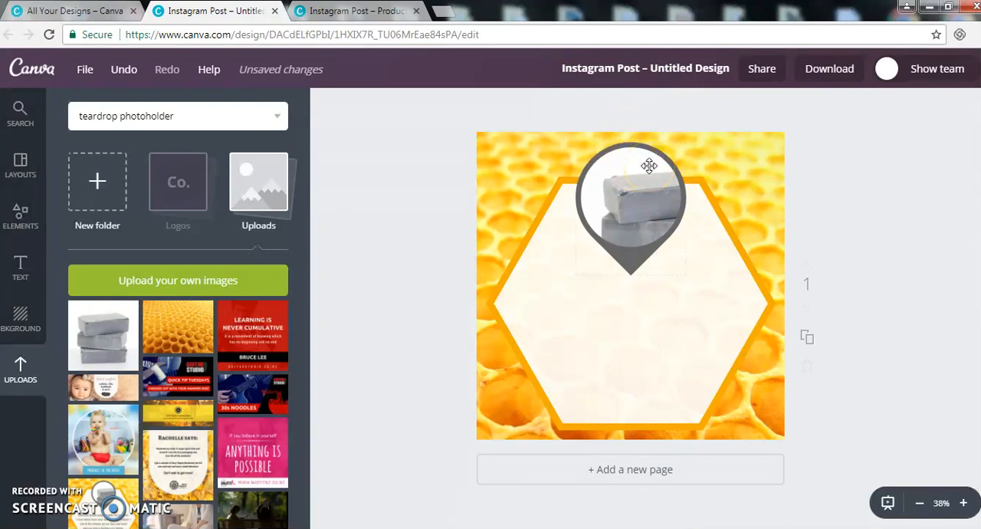
Step: Add a subheading, paste the charcoal soap review from Notepad into it, and widen its text box across the hexagon
{"action": "left_click", "coordinate": [23, 266]}
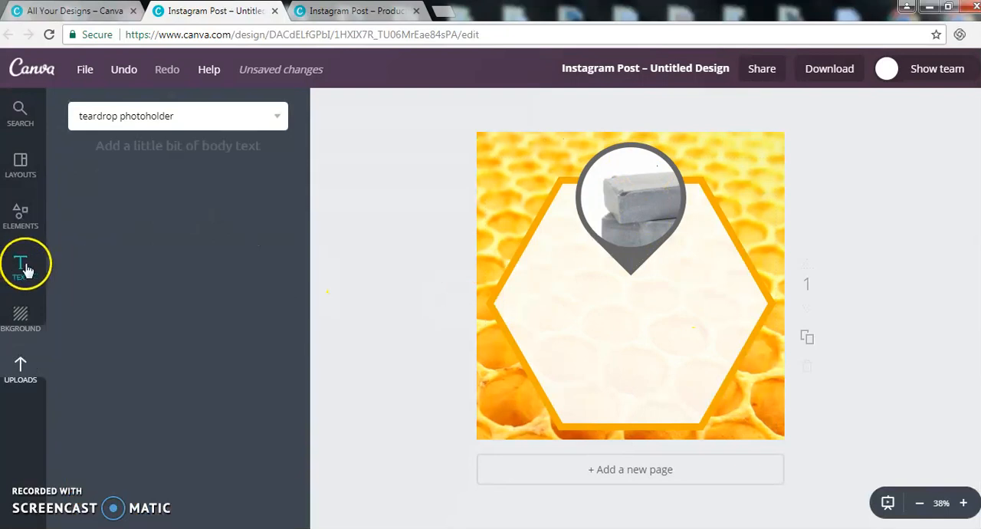
{"action": "left_click", "coordinate": [228, 236]}
{"action": "left_click", "coordinate": [594, 528]}
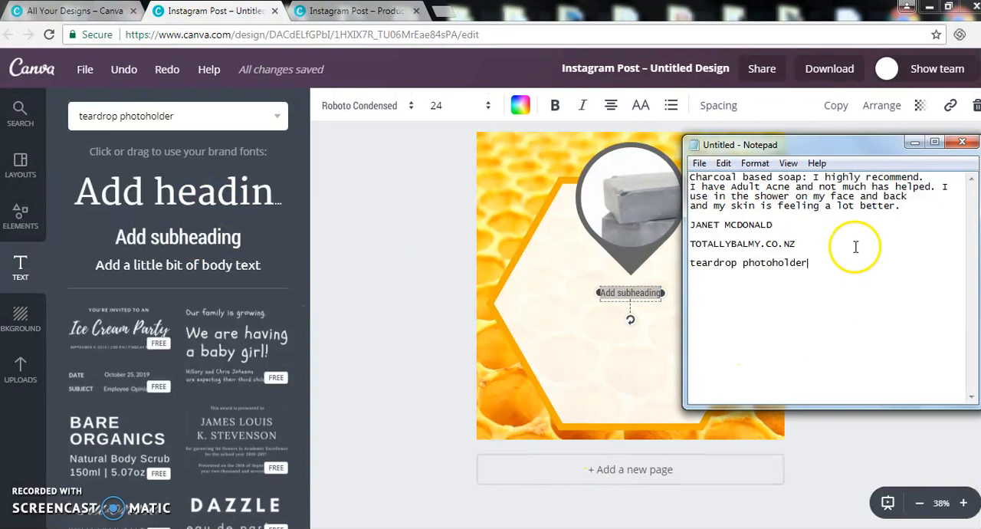
{"action": "left_click_drag", "start_coordinate": [904, 209], "coordinate": [680, 173]}
{"action": "key", "text": "ctrl+c"}
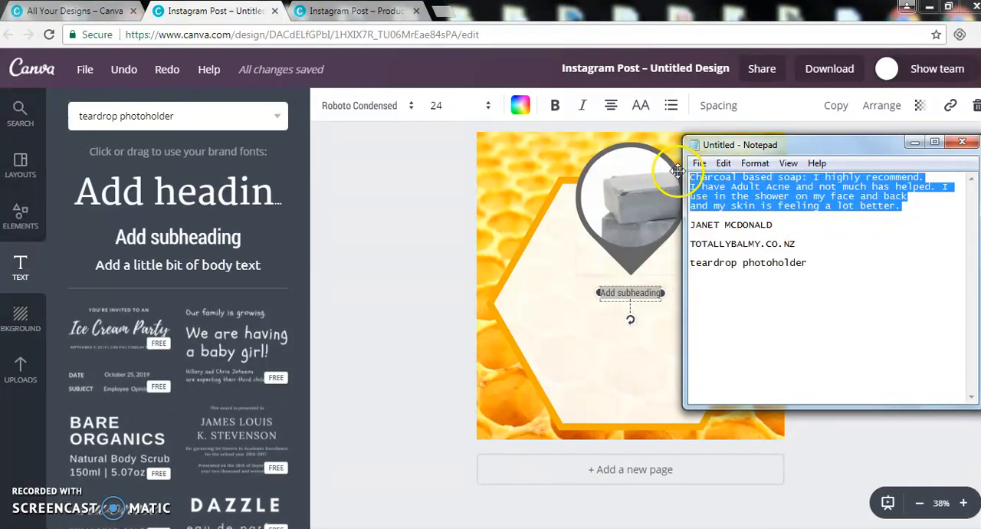
{"action": "left_click", "coordinate": [650, 295]}
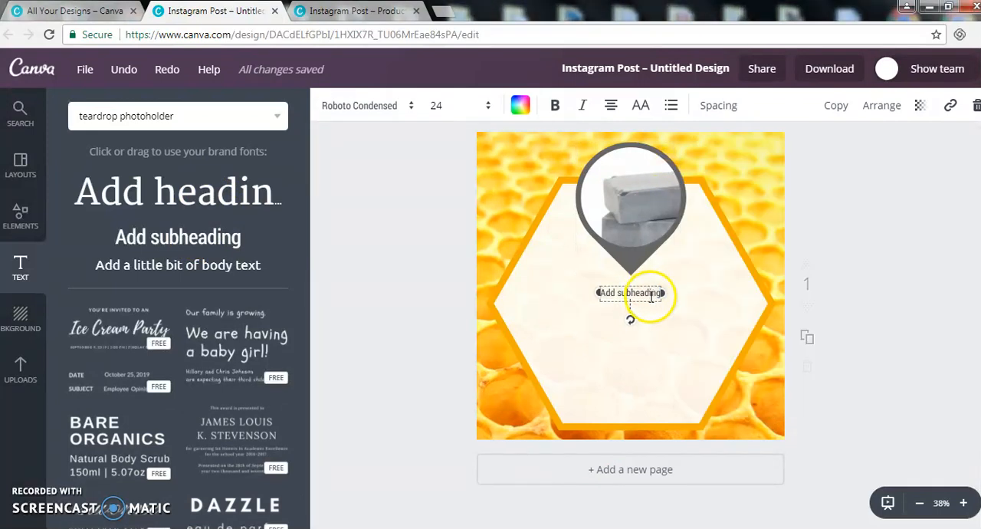
{"action": "key", "text": "ctrl+v"}
{"action": "left_click_drag", "start_coordinate": [598, 386], "coordinate": [497, 321]}
{"action": "left_click_drag", "start_coordinate": [663, 321], "coordinate": [749, 312]}
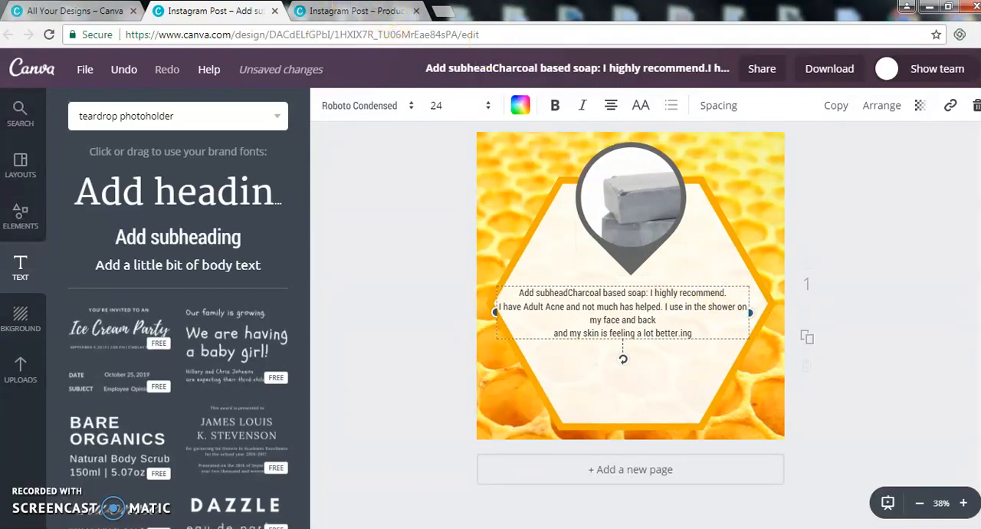
Step: Check the review's font size in the finished Product Review design, set the new review text to 34 and widen its box to the hexagon's edges
{"action": "left_click", "coordinate": [404, 9]}
{"action": "left_click", "coordinate": [630, 331]}
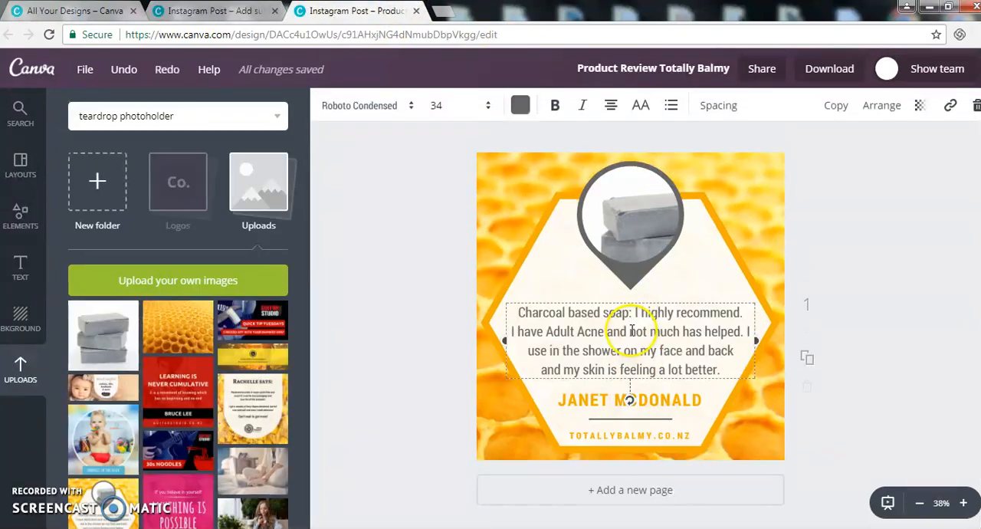
{"action": "left_click", "coordinate": [198, 9]}
{"action": "left_click", "coordinate": [457, 105]}
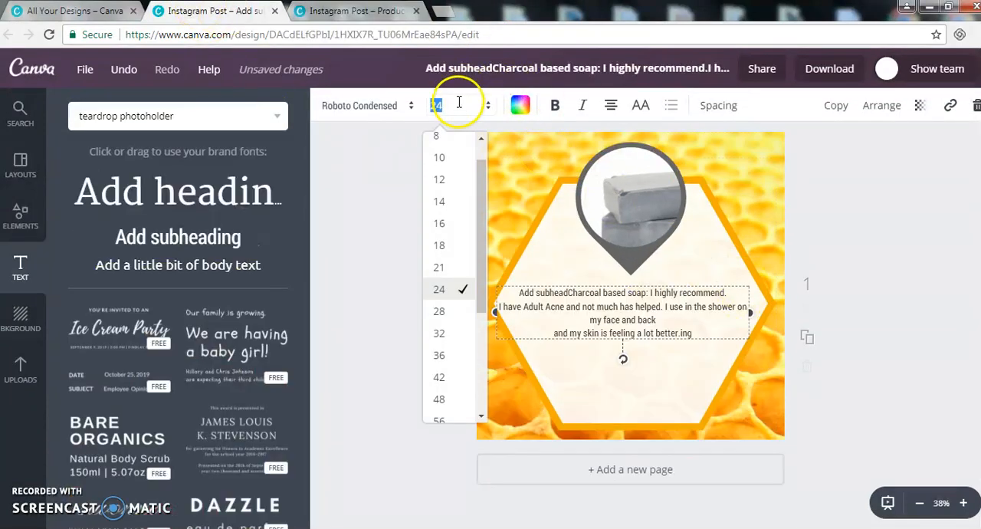
{"action": "scroll", "coordinate": [459, 352], "scroll_direction": "down", "scroll_amount": 2}
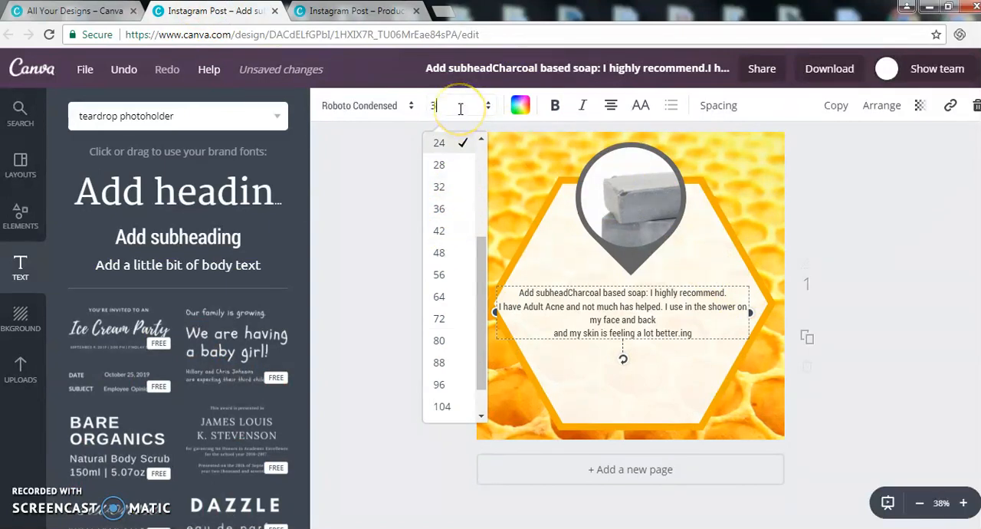
{"action": "key", "text": "Return"}
{"action": "mouse_move", "coordinate": [755, 335]}
{"action": "left_mouse_down"}
{"action": "mouse_move", "coordinate": [803, 324]}
{"action": "mouse_move", "coordinate": [759, 320]}
{"action": "mouse_move", "coordinate": [793, 332]}
{"action": "mouse_move", "coordinate": [768, 334]}
{"action": "left_mouse_up"}
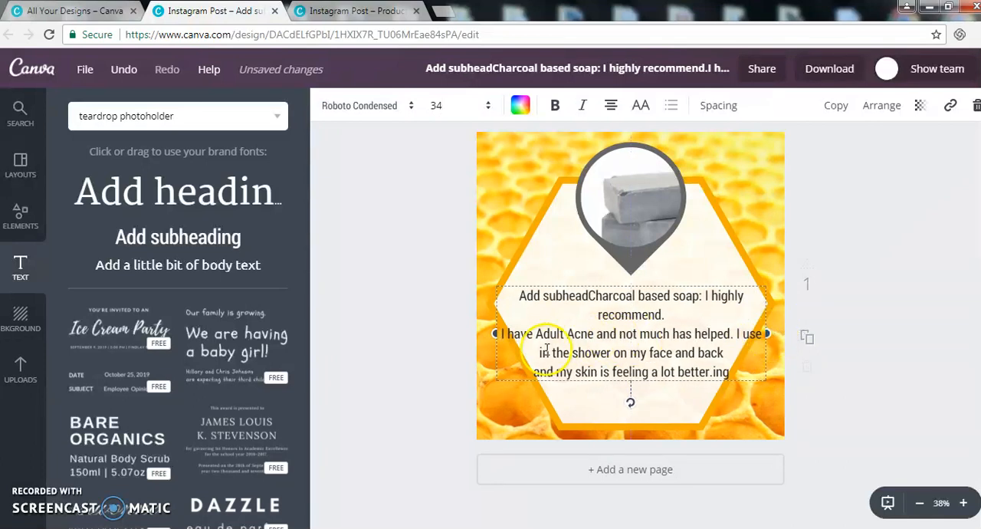
{"action": "left_click_drag", "start_coordinate": [497, 333], "coordinate": [491, 333]}
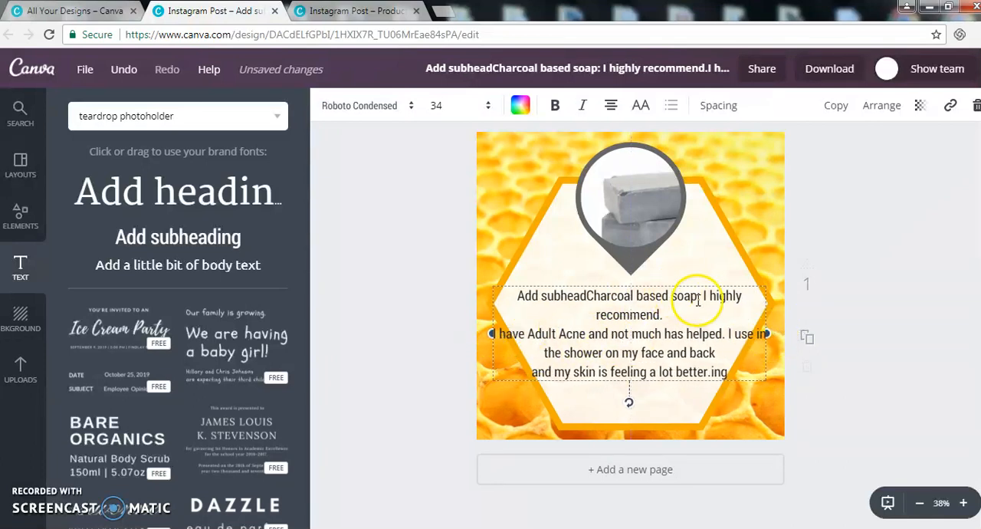
Step: Compare the review text with the finished design and set the new review's font size to 30
{"action": "left_click", "coordinate": [346, 13]}
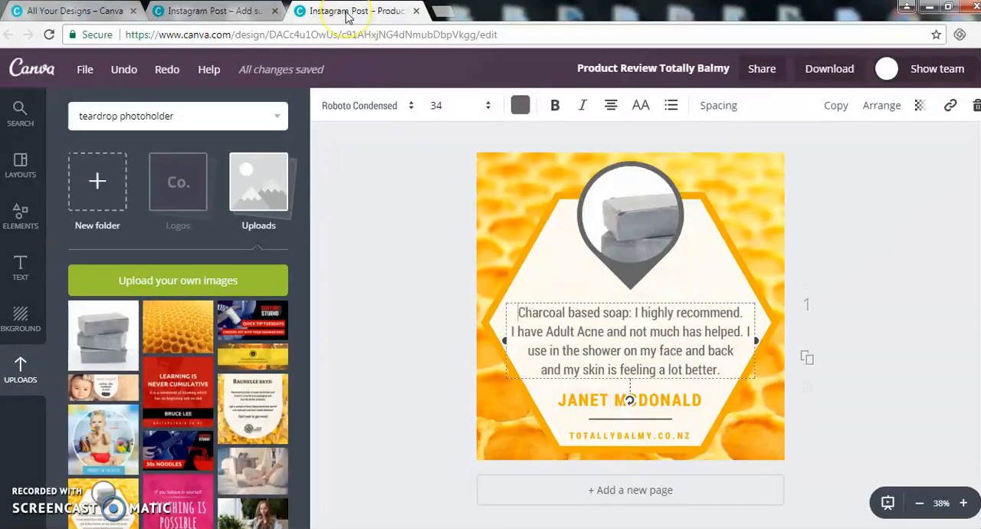
{"action": "left_click", "coordinate": [201, 12]}
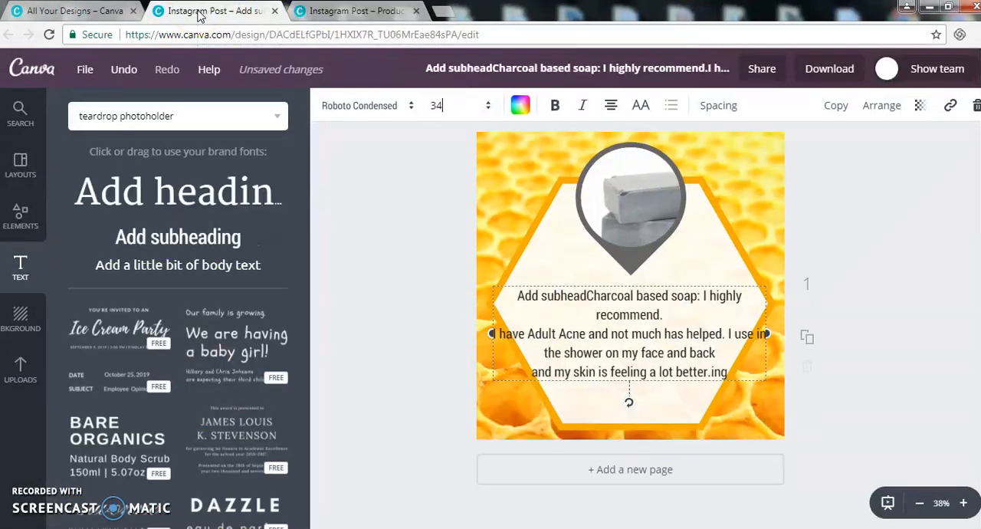
{"action": "left_click", "coordinate": [568, 250]}
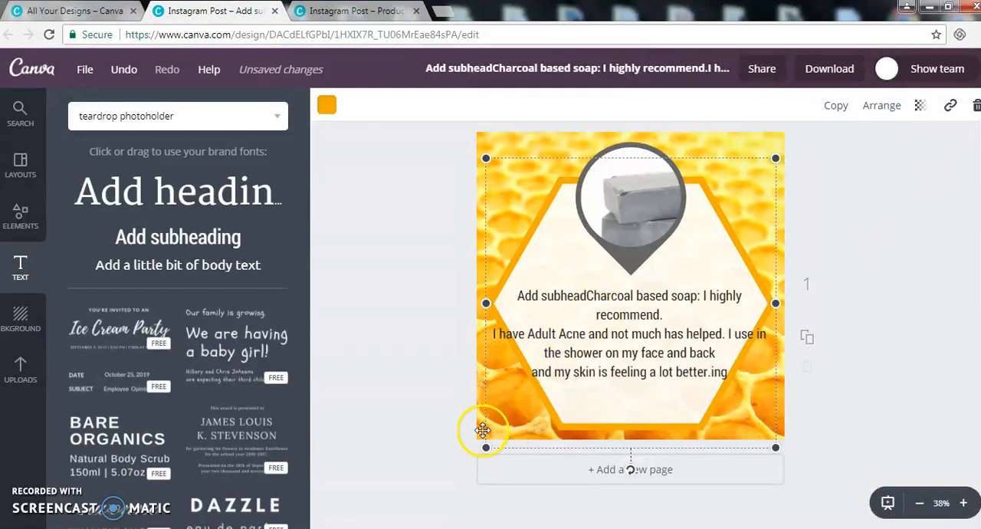
{"action": "left_click", "coordinate": [590, 334]}
{"action": "left_click", "coordinate": [437, 106]}
{"action": "type", "text": "30"}
{"action": "key", "text": "Return"}
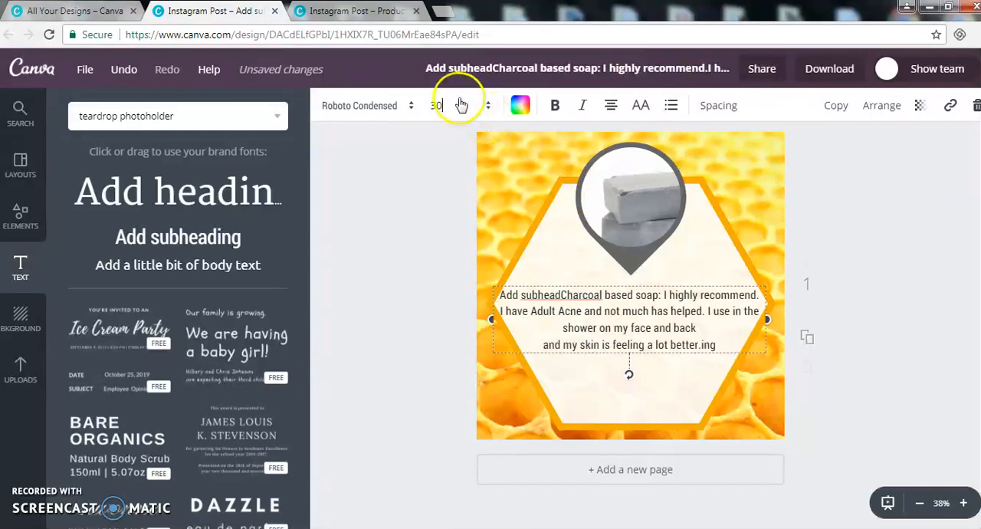
Step: Recolour the review text dark grey from the default palette
{"action": "left_click", "coordinate": [520, 105]}
{"action": "left_click", "coordinate": [557, 347]}
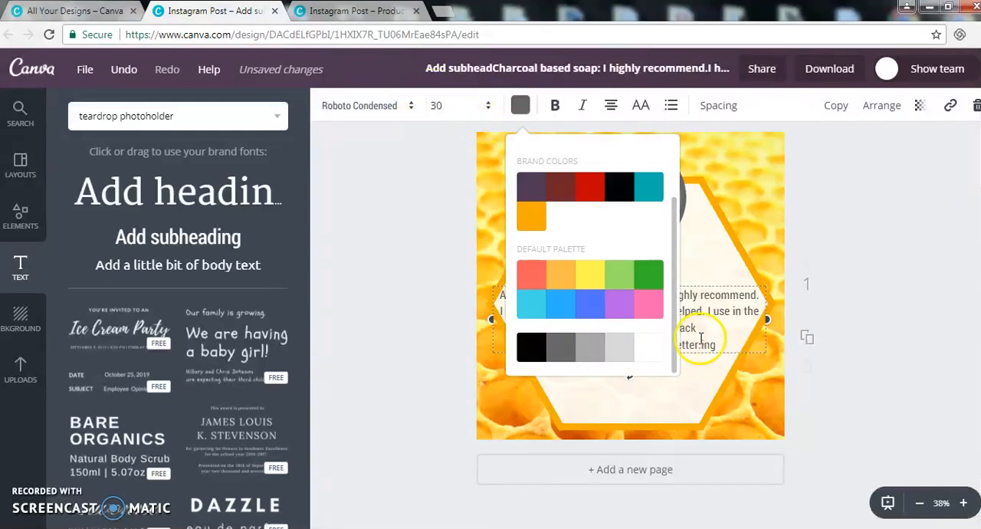
{"action": "left_click", "coordinate": [921, 287]}
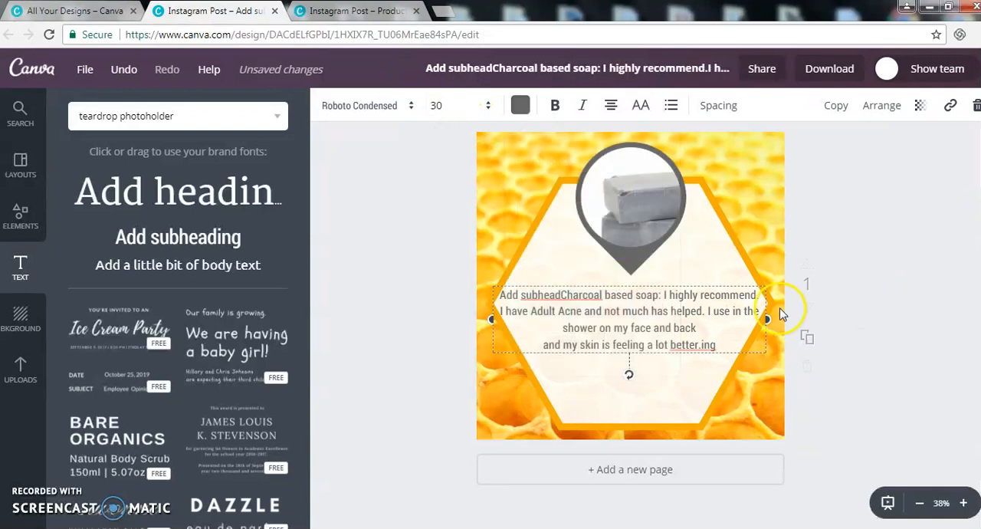
Step: Delete the leftover "Add subhead" placeholder text in front of "Charcoal" in the review
{"action": "left_click", "coordinate": [560, 292]}
{"action": "key", "text": "BackSpace"}
{"action": "key", "text": "BackSpace"}
{"action": "key", "text": "BackSpace"}
{"action": "key", "text": "BackSpace"}
{"action": "key", "text": "BackSpace"}
{"action": "key", "text": "BackSpace"}
{"action": "key", "text": "BackSpace"}
{"action": "key", "text": "BackSpace"}
{"action": "key", "text": "BackSpace"}
{"action": "key", "text": "BackSpace"}
{"action": "key", "text": "BackSpace"}
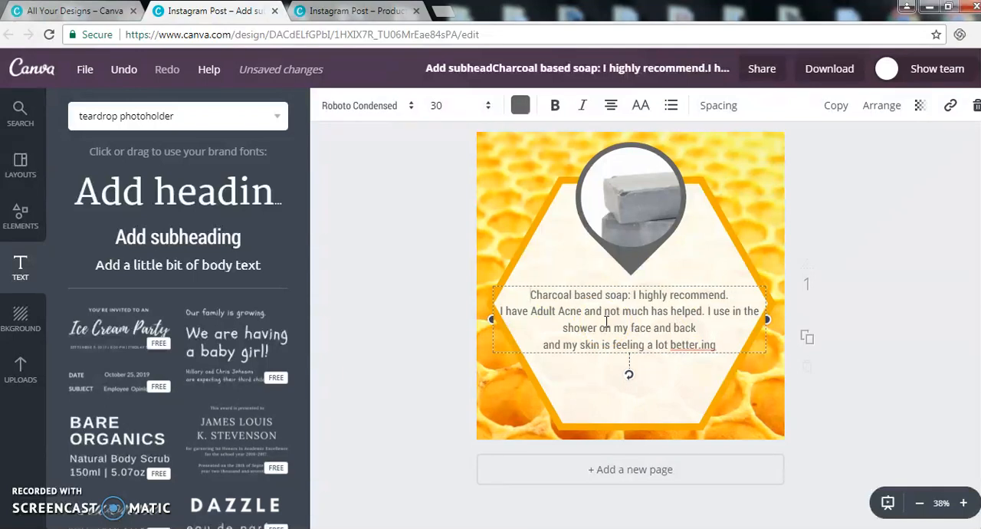
Step: Set the review text's font size to 34
{"action": "left_click", "coordinate": [460, 106]}
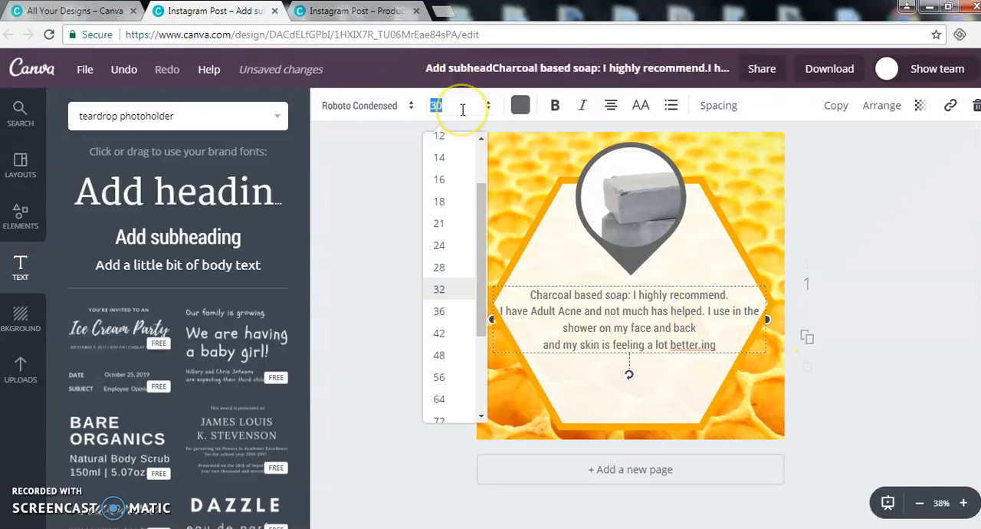
{"action": "type", "text": "34"}
{"action": "left_click", "coordinate": [602, 154]}
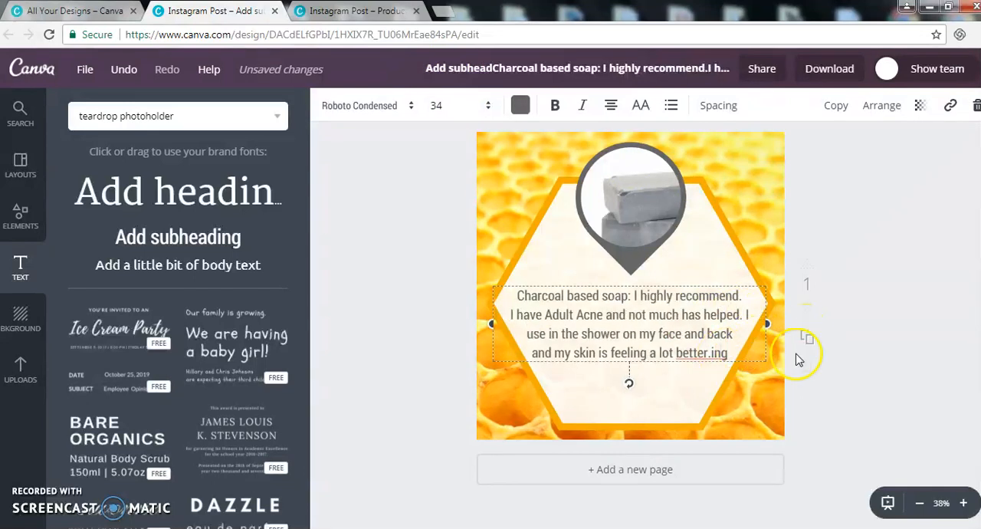
Step: Delete the leftover "ing" at the end of the review and finish the last sentence with a full stop after "better"
{"action": "key", "text": "BackSpace"}
{"action": "key", "text": "BackSpace"}
{"action": "key", "text": "BackSpace"}
{"action": "key", "text": "BackSpace"}
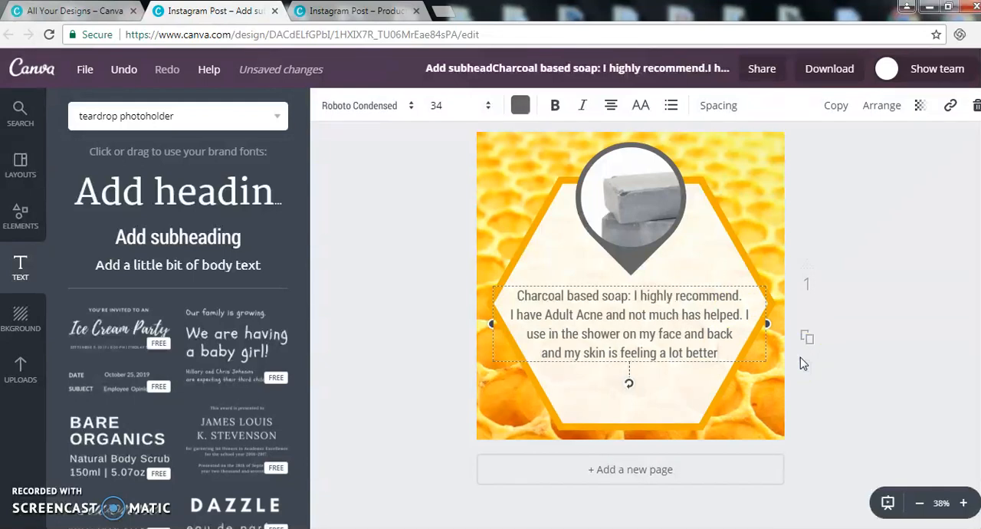
{"action": "type", "text": "."}
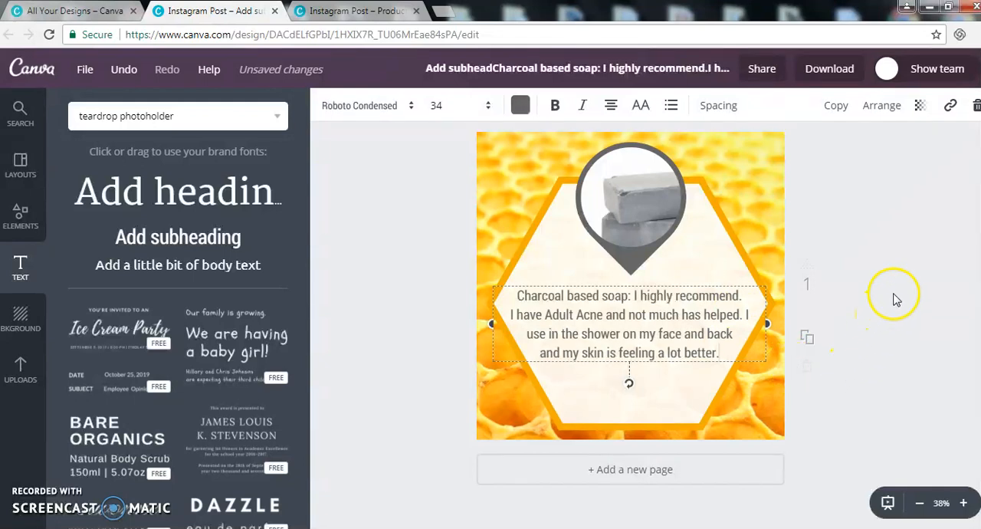
{"action": "left_click", "coordinate": [797, 329]}
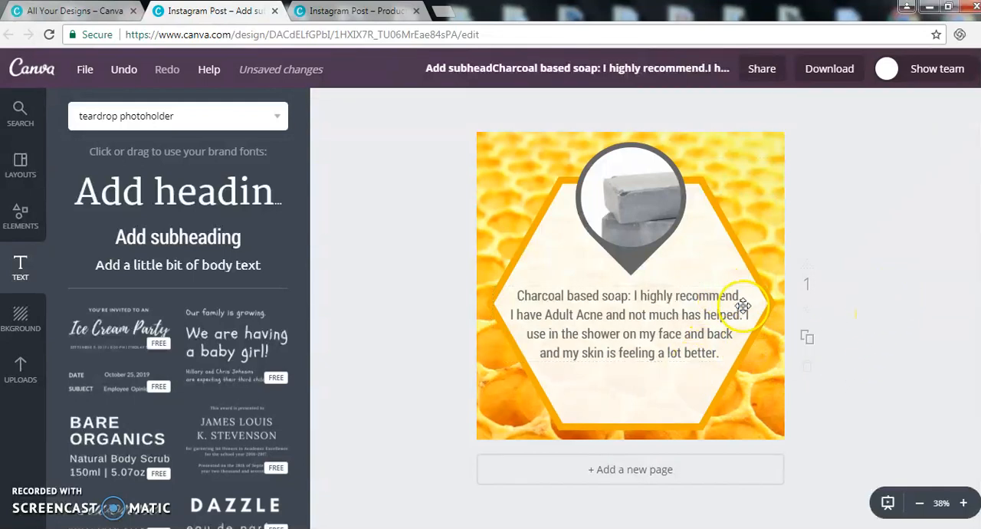
Step: Shrink the teardrop soap photo slightly and recentre it over the hexagon's upper edge, and move the review text slightly up
{"action": "left_click", "coordinate": [632, 226]}
{"action": "left_click_drag", "start_coordinate": [684, 263], "coordinate": [666, 245]}
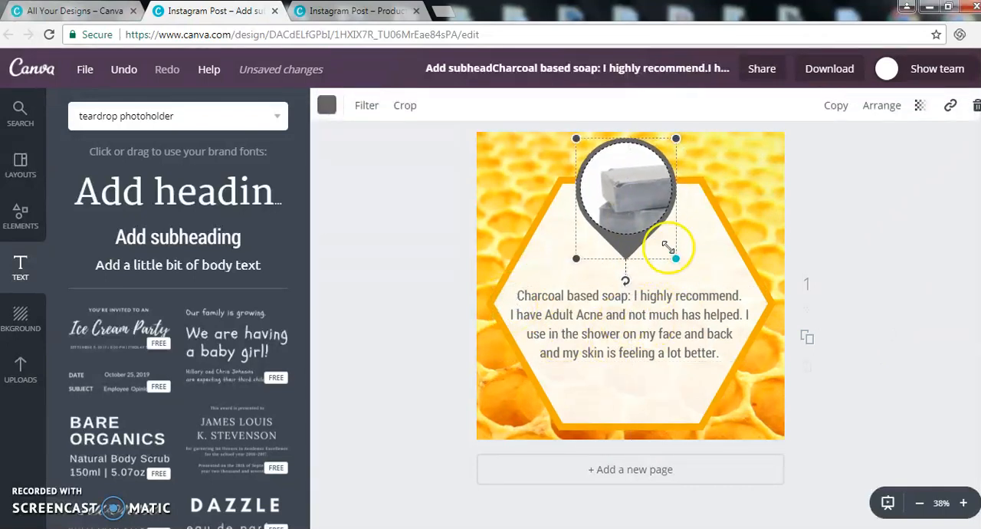
{"action": "left_click_drag", "start_coordinate": [631, 209], "coordinate": [637, 212]}
{"action": "left_click_drag", "start_coordinate": [666, 337], "coordinate": [667, 330]}
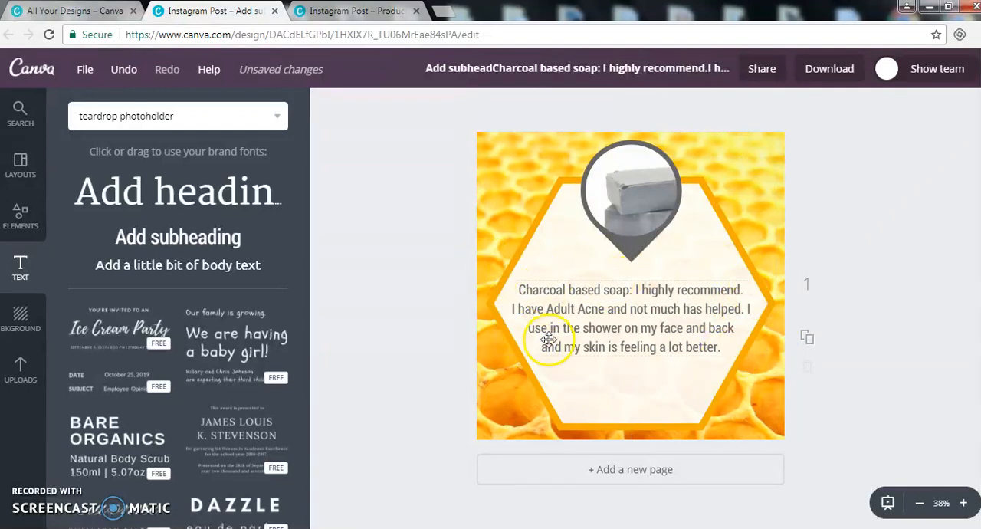
{"action": "left_click", "coordinate": [651, 328]}
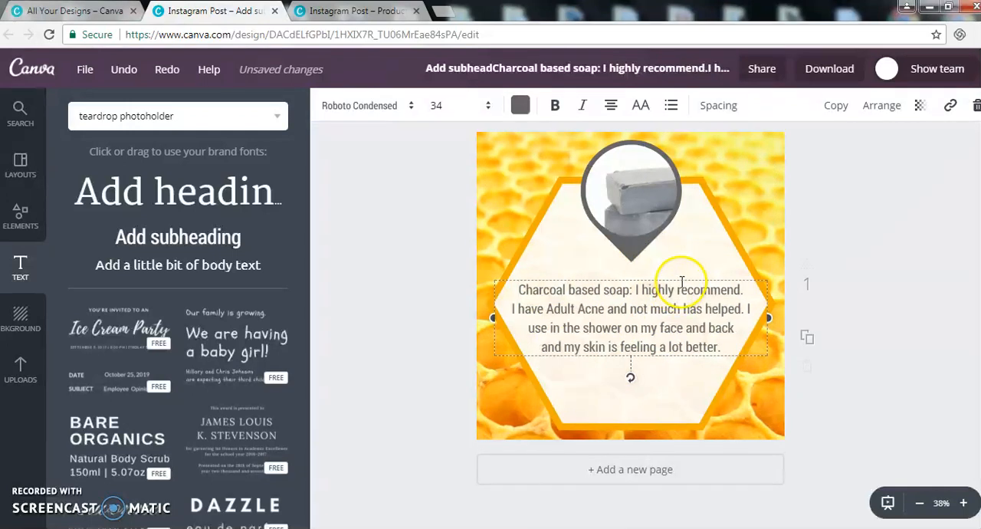
{"action": "left_click", "coordinate": [881, 274]}
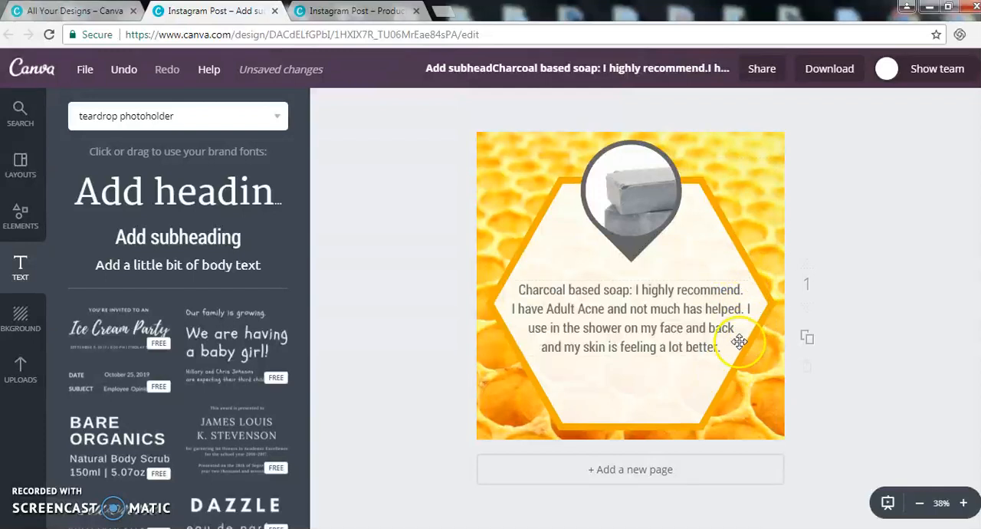
{"action": "left_click", "coordinate": [744, 309]}
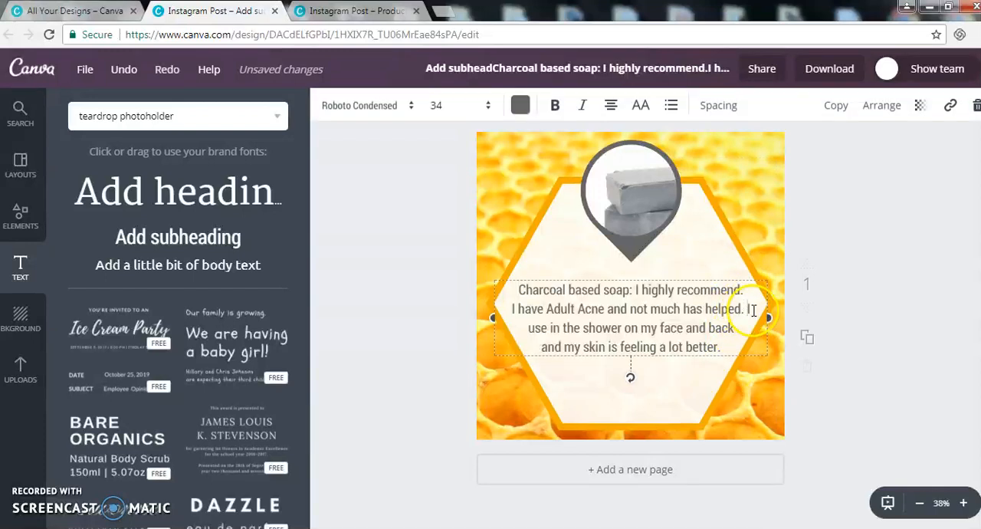
{"action": "key", "text": "Return"}
{"action": "key", "text": "BackSpace"}
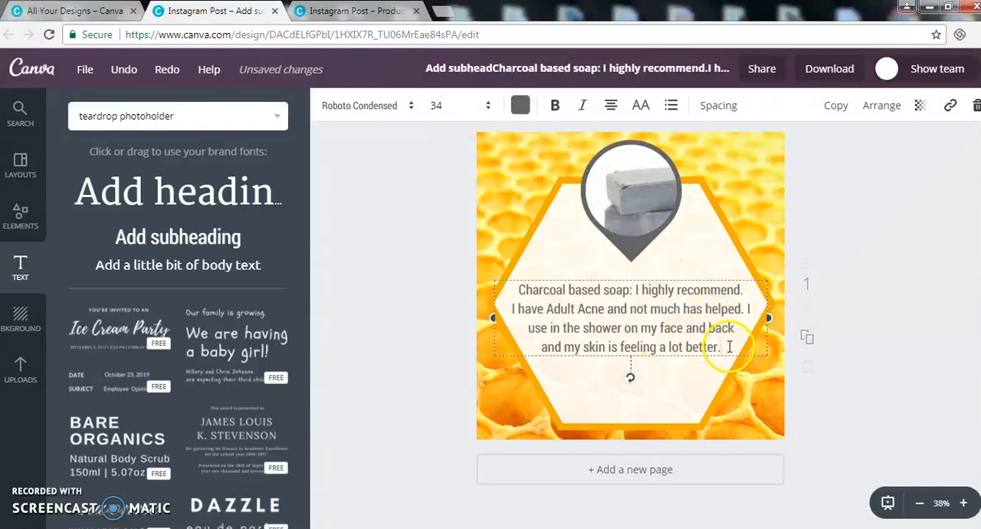
{"action": "left_click", "coordinate": [866, 286]}
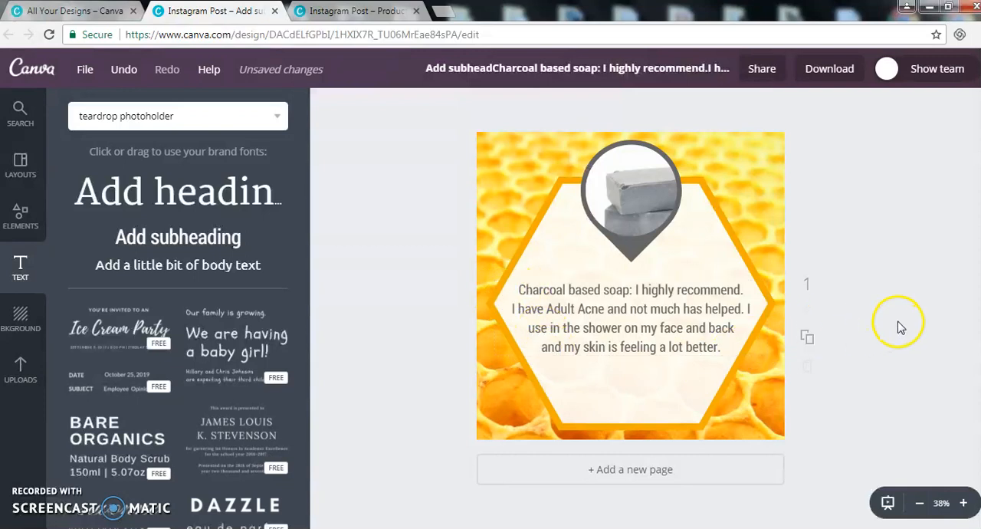
{"action": "left_click", "coordinate": [668, 351]}
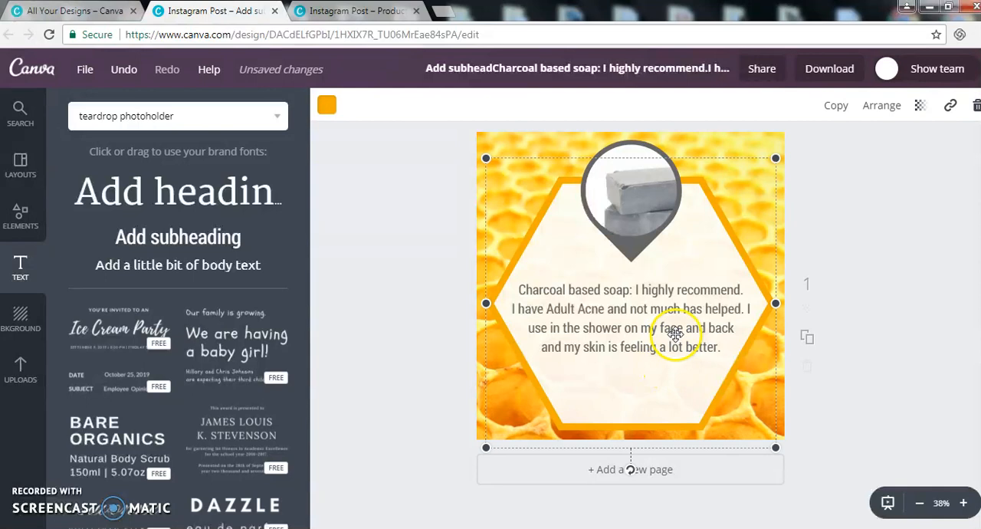
{"action": "left_click", "coordinate": [916, 333]}
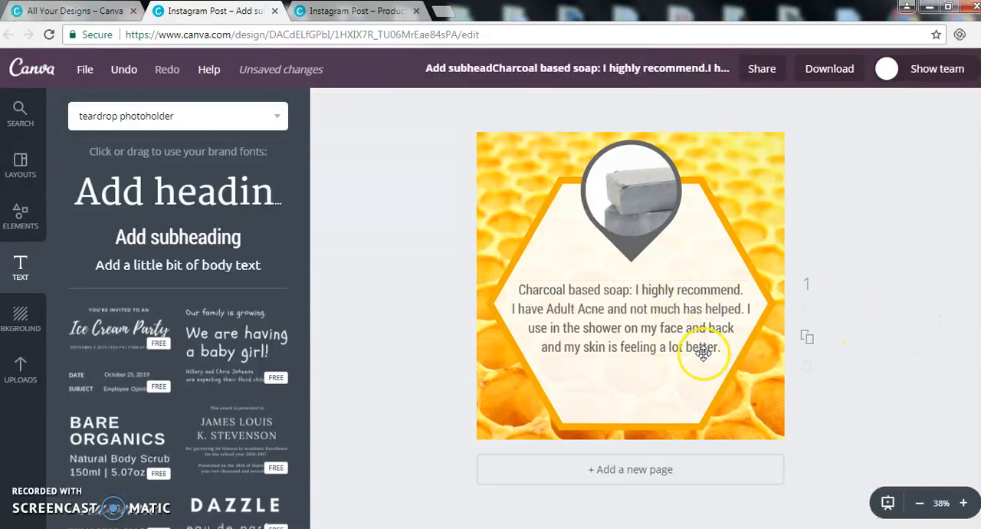
Step: Add a subheading below the review text and replace its placeholder with the customer's name copied from the Notepad notes
{"action": "left_click", "coordinate": [252, 245]}
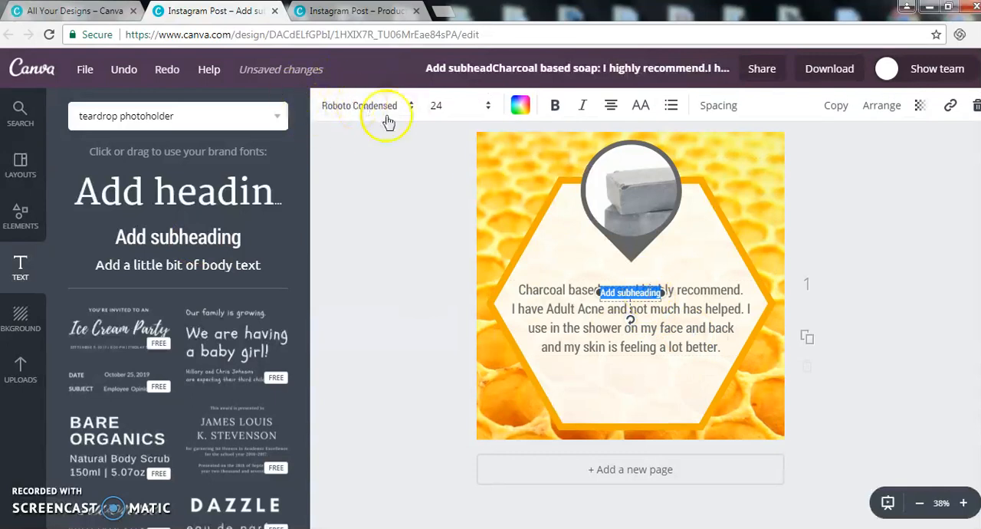
{"action": "left_click_drag", "start_coordinate": [643, 281], "coordinate": [639, 369]}
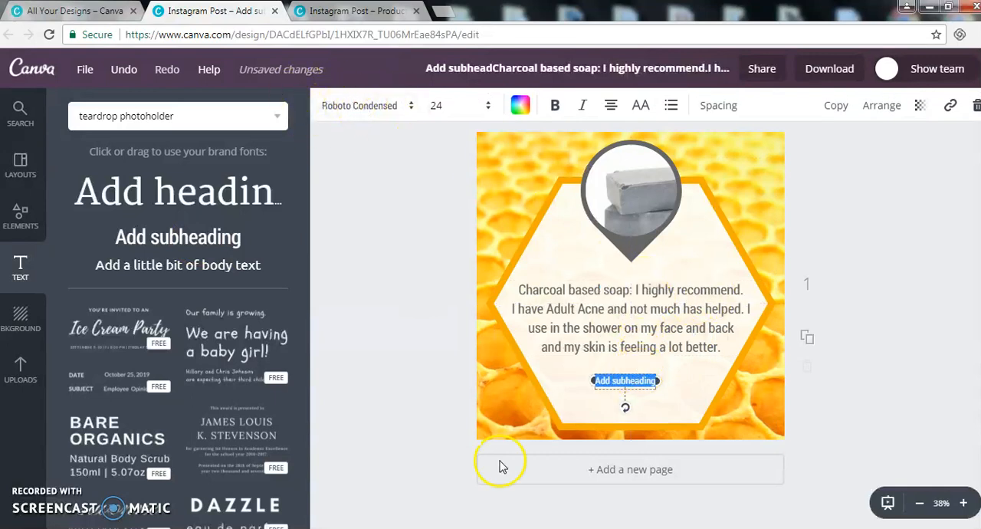
{"action": "left_click", "coordinate": [424, 526]}
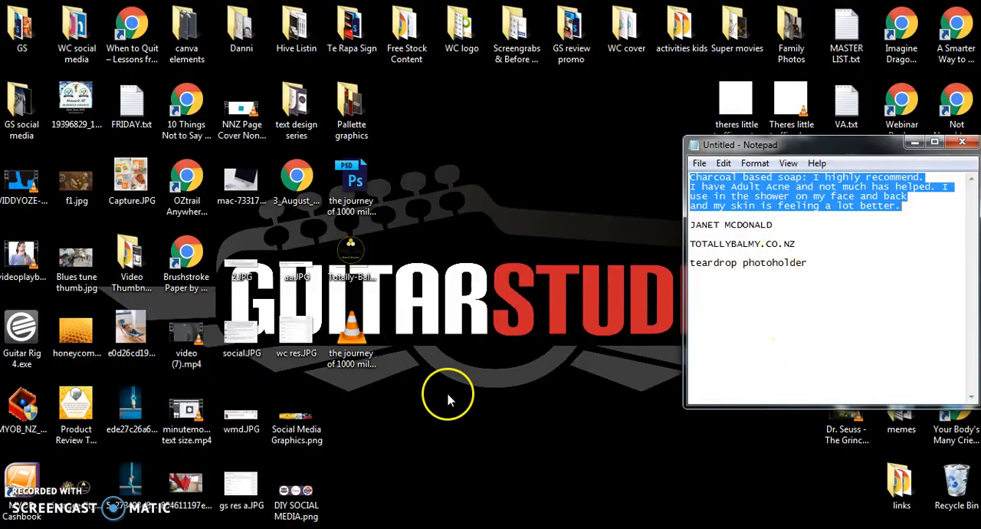
{"action": "left_click", "coordinate": [423, 526]}
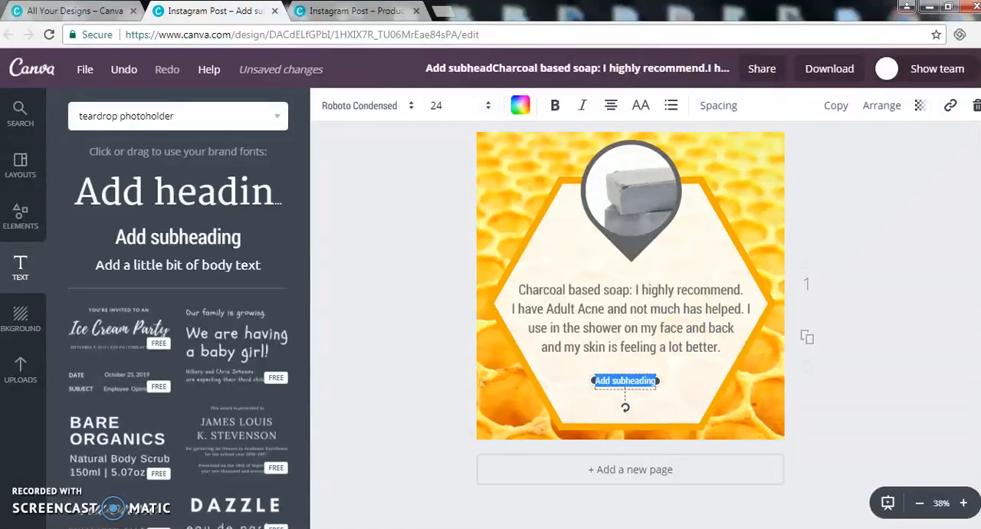
{"action": "key", "text": "alt+Tab"}
{"action": "left_click", "coordinate": [809, 246]}
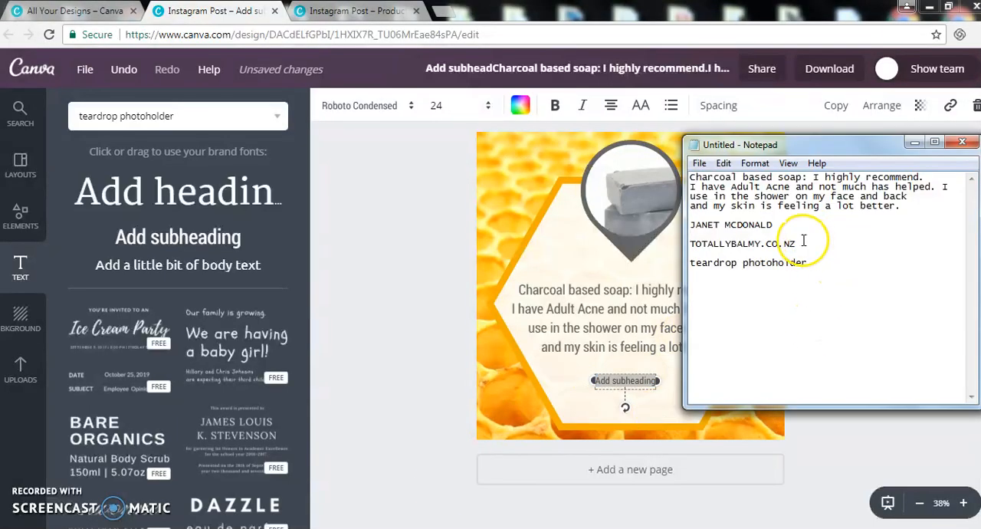
{"action": "left_click_drag", "start_coordinate": [773, 224], "coordinate": [692, 223]}
{"action": "key", "text": "ctrl+c"}
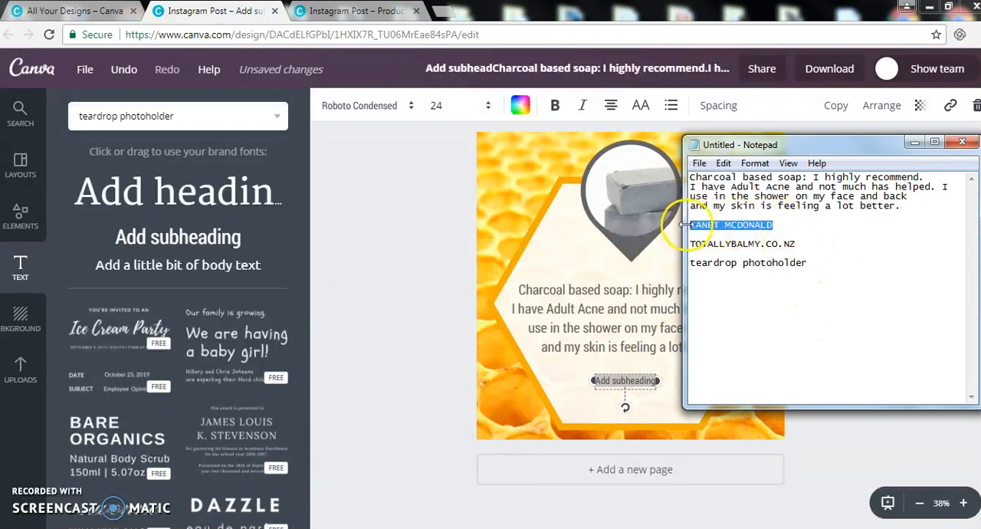
{"action": "left_click", "coordinate": [626, 381]}
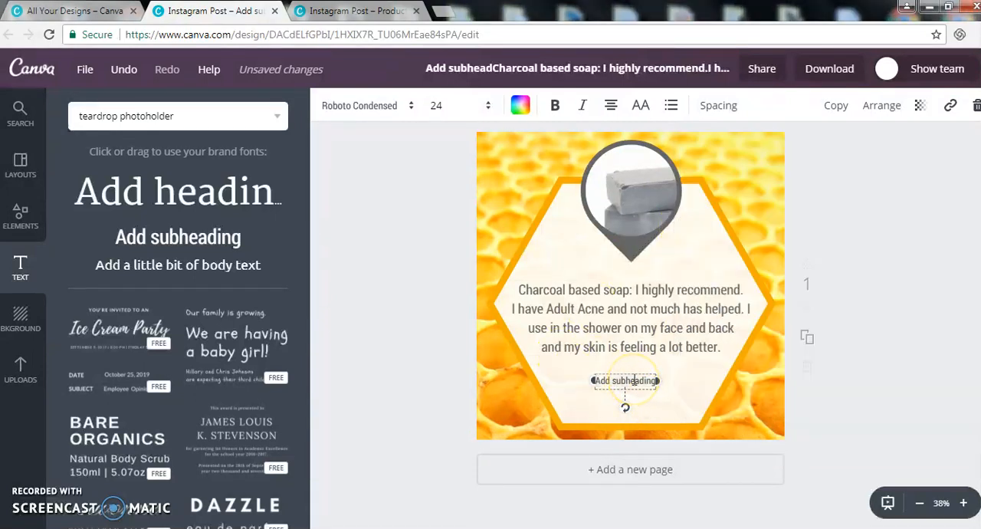
{"action": "key", "text": "ctrl+v"}
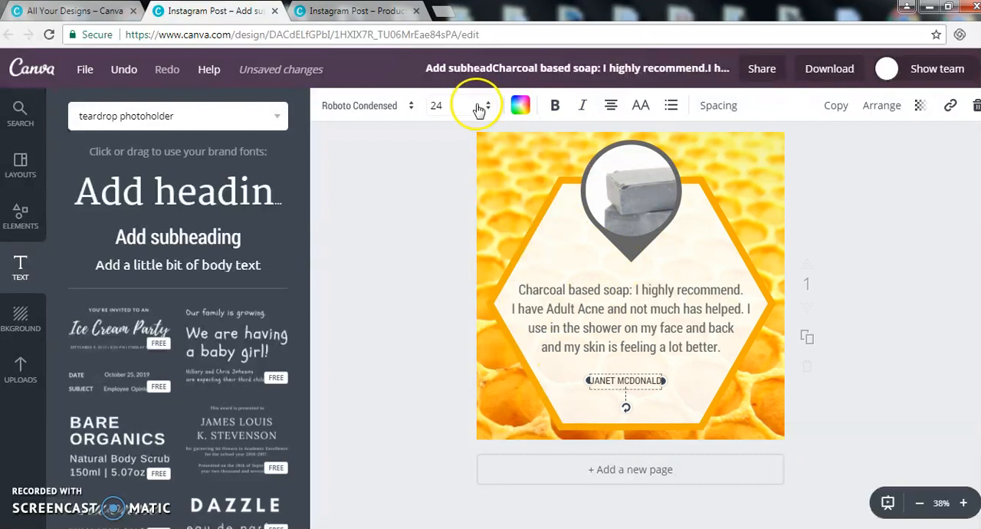
Step: Recolour the customer's name with the orange brand colour and make it bold
{"action": "left_click", "coordinate": [519, 104]}
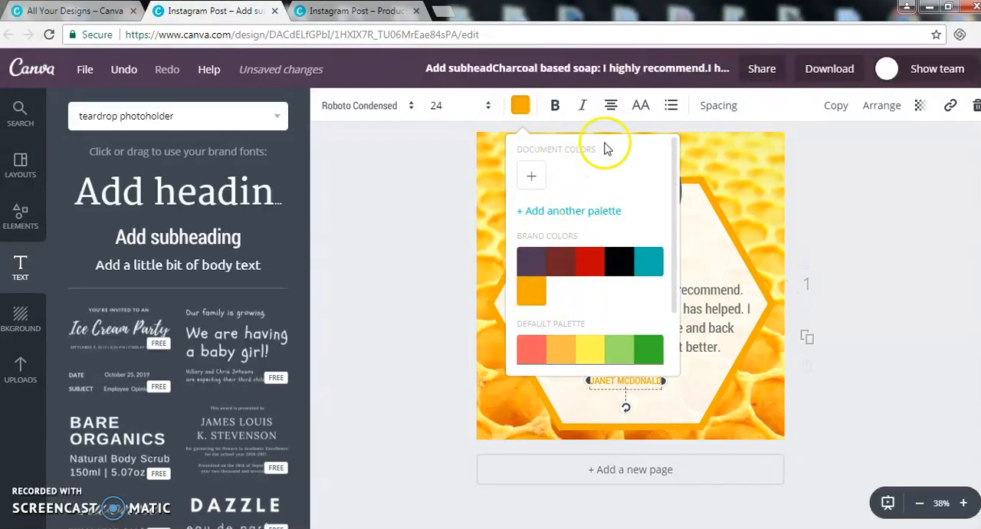
{"action": "left_click", "coordinate": [555, 107]}
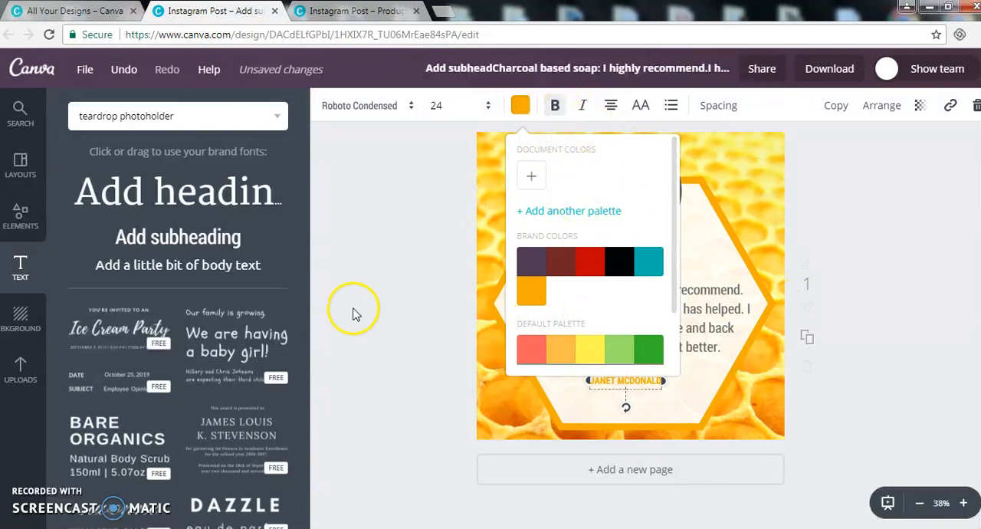
{"action": "left_click", "coordinate": [888, 376]}
Step: Widen the customer name's text box and set its font size to 42, matching the name in the finished design
{"action": "left_click_drag", "start_coordinate": [662, 381], "coordinate": [685, 381]}
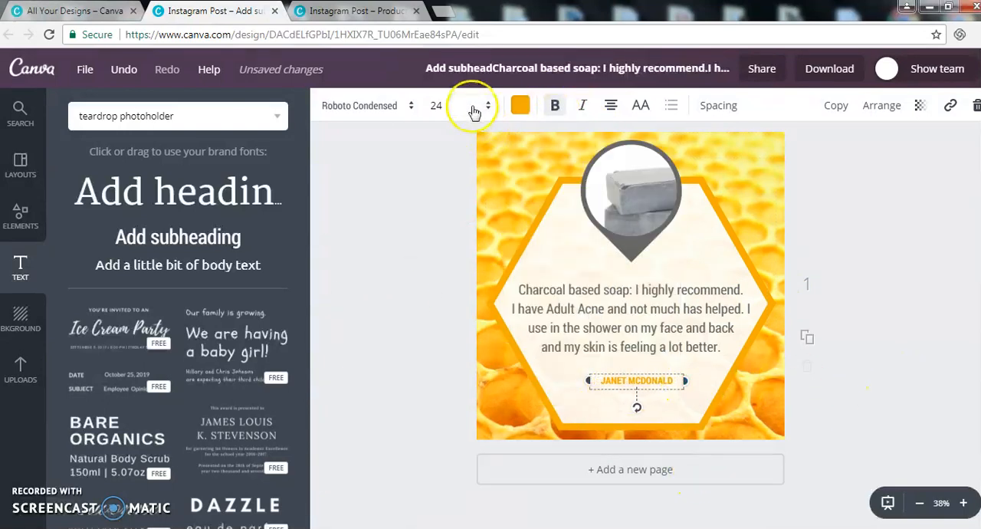
{"action": "left_click", "coordinate": [385, 11]}
{"action": "left_click", "coordinate": [706, 396]}
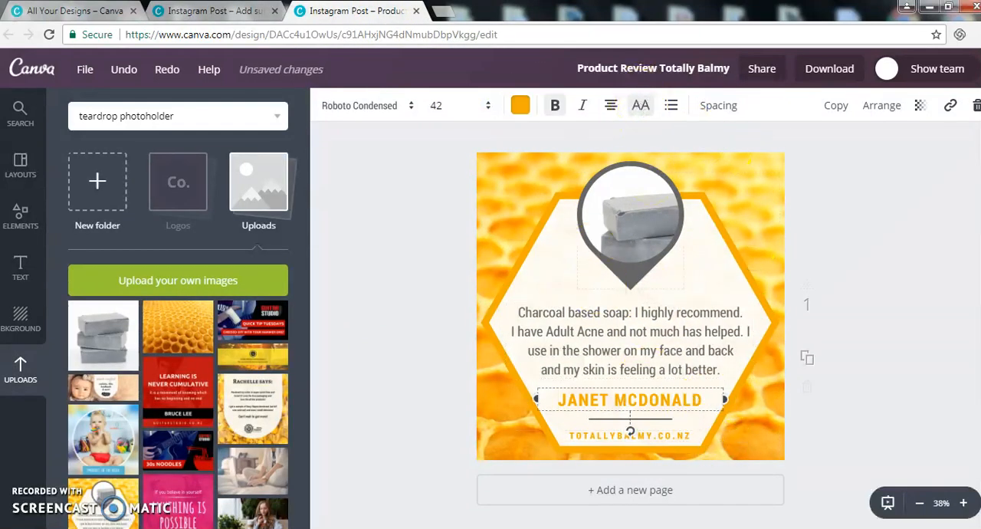
{"action": "left_click", "coordinate": [247, 17]}
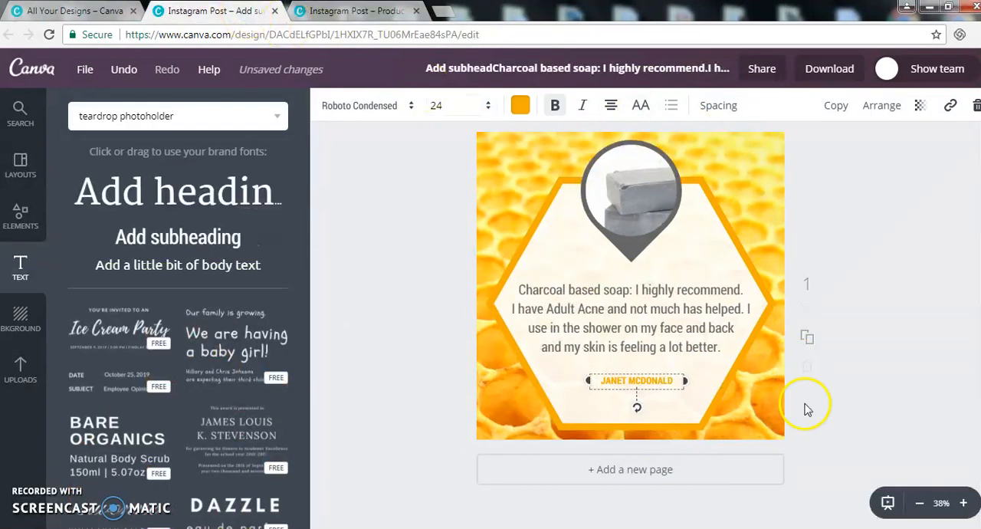
{"action": "left_click", "coordinate": [433, 104]}
{"action": "scroll", "coordinate": [463, 310], "scroll_direction": "down", "scroll_amount": 2}
{"action": "left_click", "coordinate": [462, 305]}
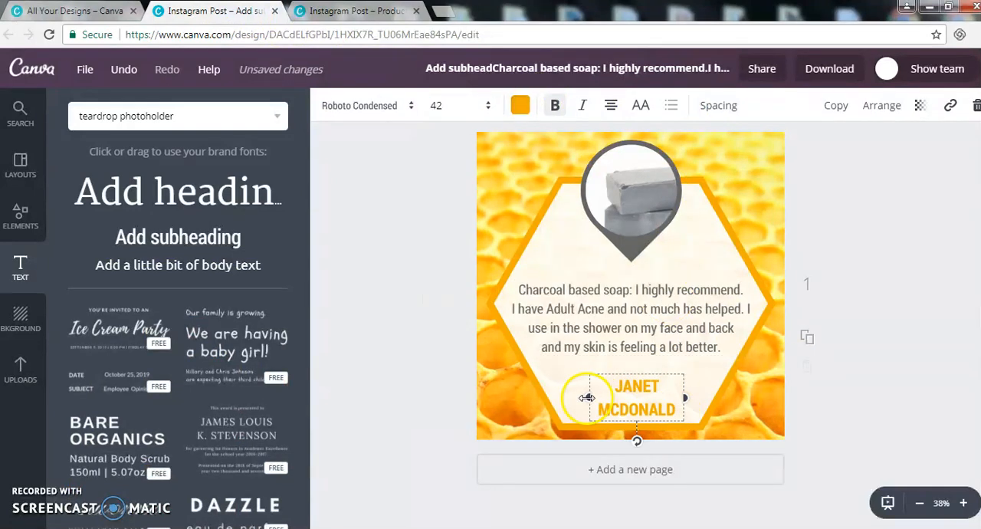
Step: Stretch the name's text box so the name fits on one line, and centre it below the review
{"action": "left_click_drag", "start_coordinate": [573, 397], "coordinate": [537, 389]}
{"action": "left_click_drag", "start_coordinate": [605, 387], "coordinate": [640, 367]}
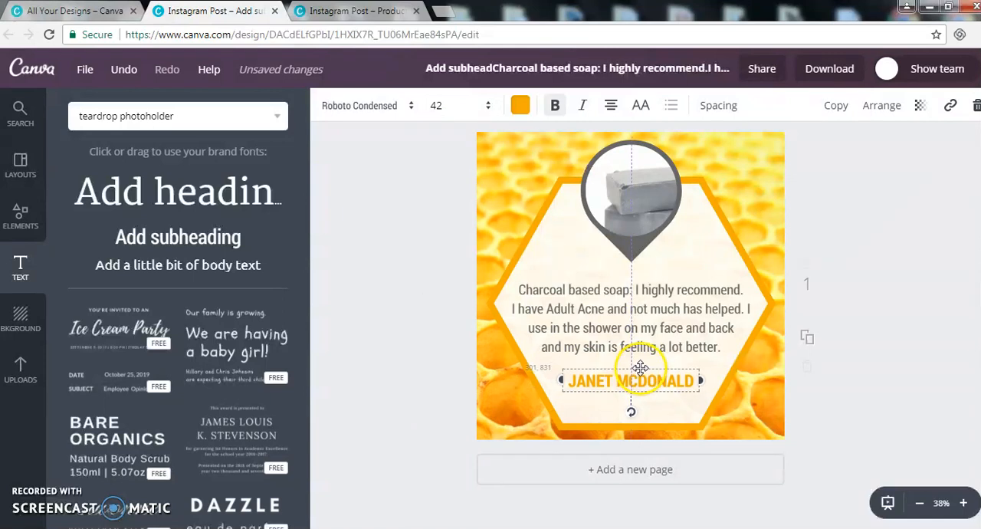
{"action": "left_click", "coordinate": [409, 312]}
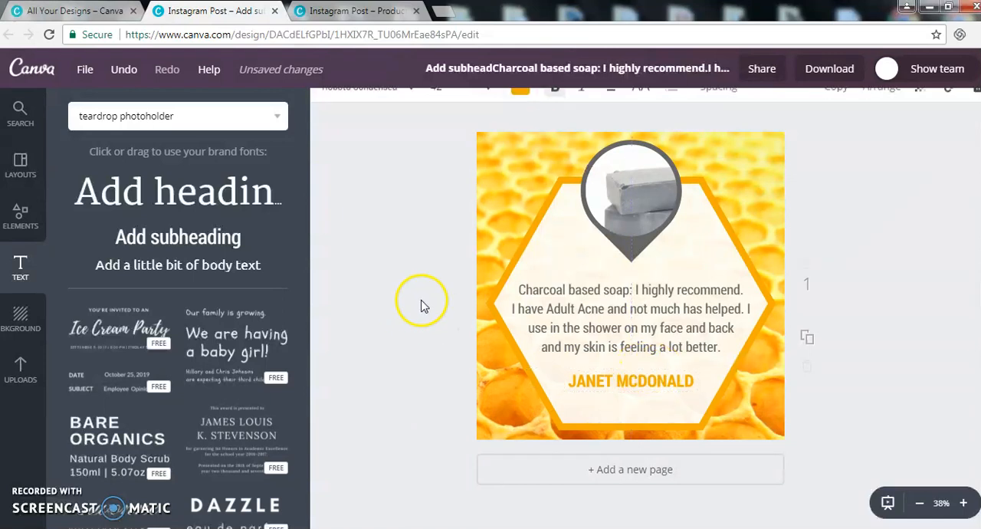
Step: Search the elements for "line" and add the plain solid white line to the design
{"action": "left_click", "coordinate": [204, 116]}
{"action": "key", "text": "BackSpace"}
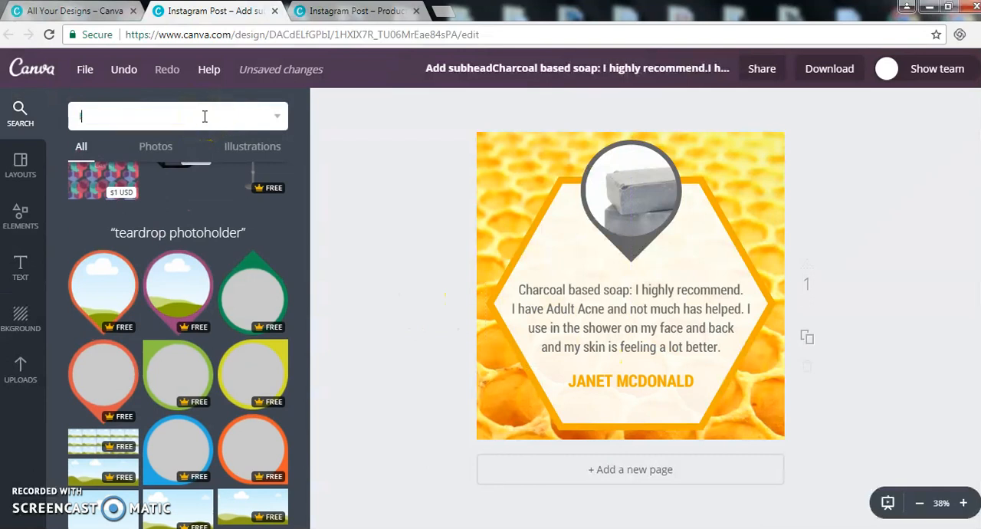
{"action": "key", "text": "Return"}
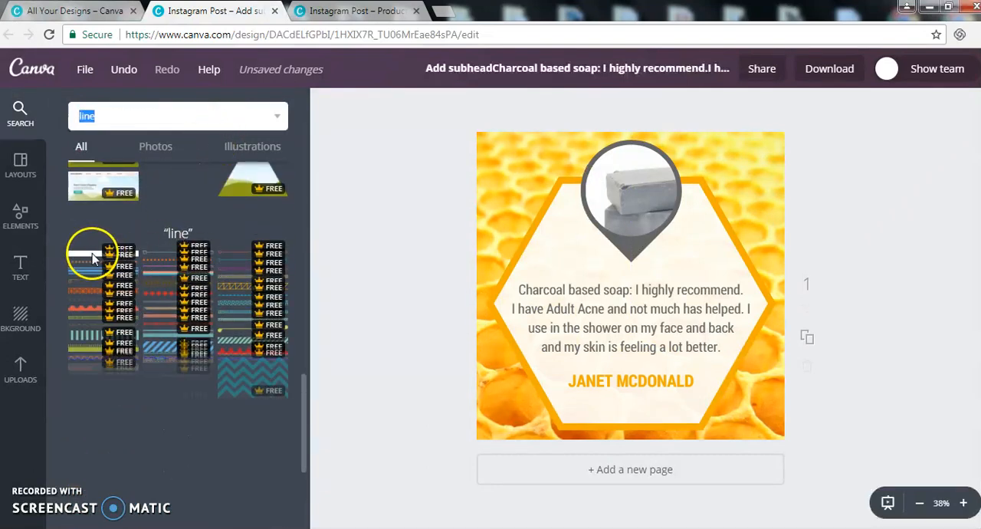
{"action": "left_click", "coordinate": [96, 259]}
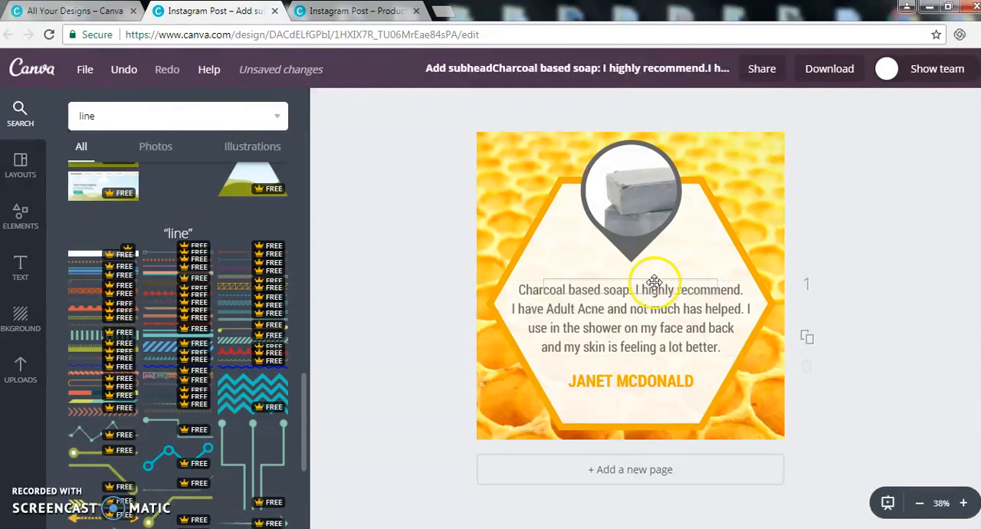
Step: Recolour the new line dark grey from the default palette
{"action": "left_click", "coordinate": [331, 105]}
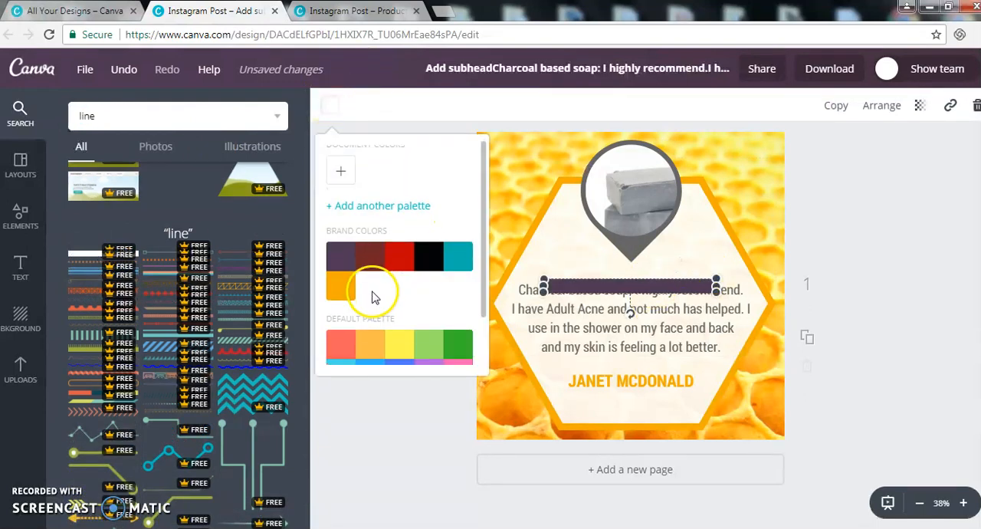
{"action": "scroll", "coordinate": [372, 291], "scroll_direction": "down", "scroll_amount": 1}
{"action": "left_click", "coordinate": [372, 348]}
Step: Move the grey line between the review and the customer name, and resize it into a thin rule
{"action": "left_click_drag", "start_coordinate": [634, 286], "coordinate": [642, 361]}
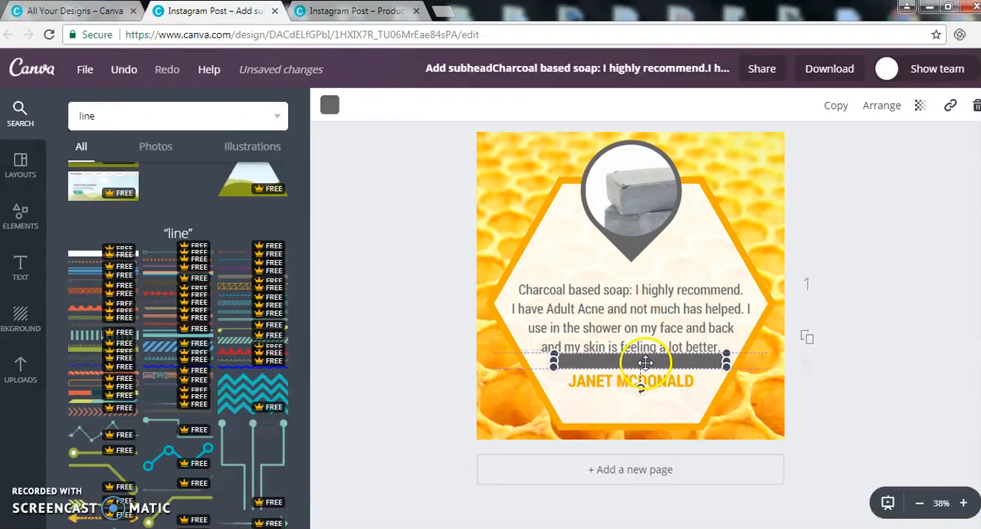
{"action": "left_click_drag", "start_coordinate": [725, 354], "coordinate": [588, 367]}
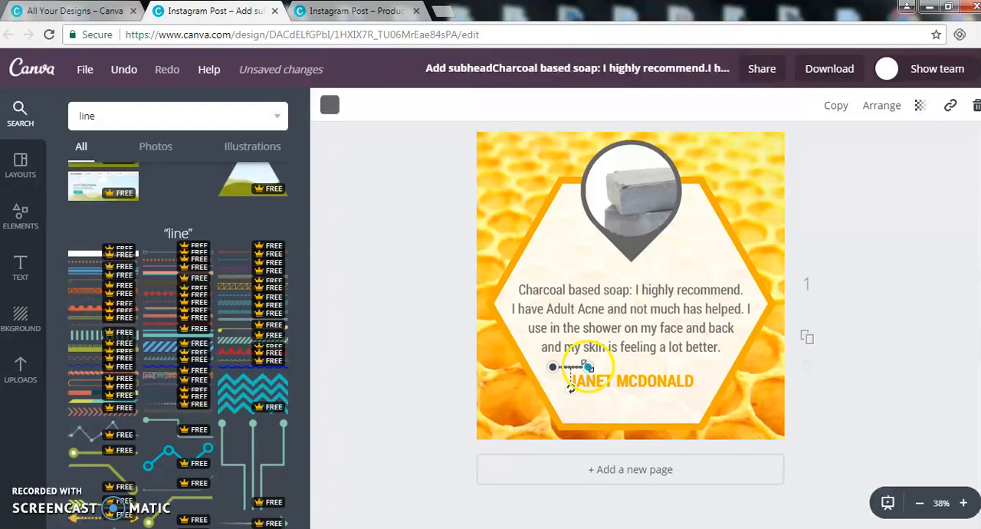
{"action": "left_click", "coordinate": [963, 505]}
{"action": "left_click", "coordinate": [964, 504]}
{"action": "scroll", "coordinate": [764, 350], "scroll_direction": "down", "scroll_amount": 3}
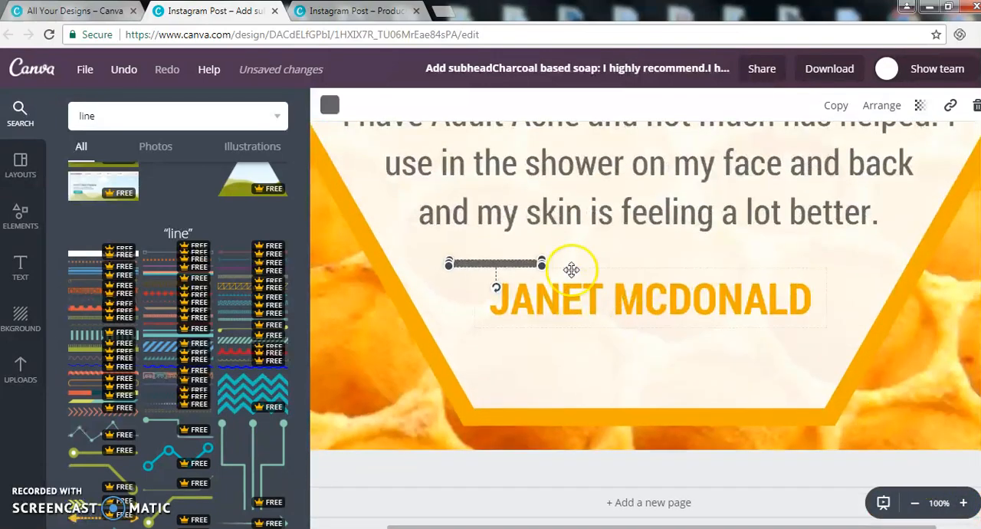
{"action": "left_click_drag", "start_coordinate": [541, 263], "coordinate": [647, 265]}
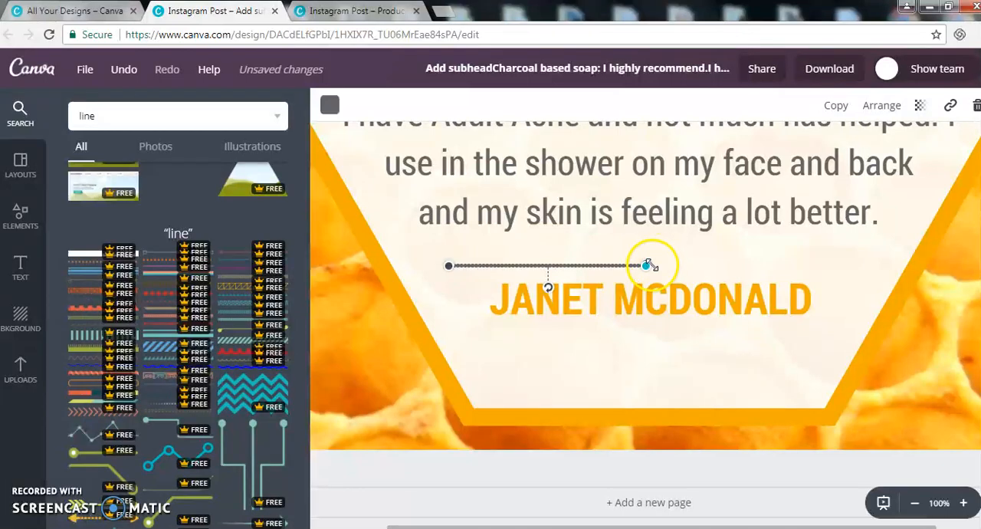
Step: Stretch the thin line to about the width of the customer name and shift it over the name
{"action": "left_click", "coordinate": [963, 503]}
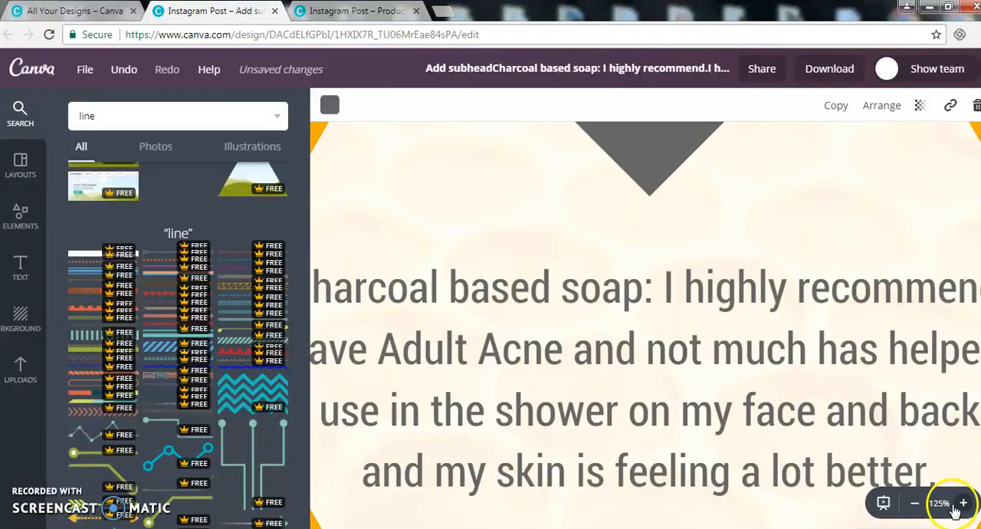
{"action": "scroll", "coordinate": [746, 326], "scroll_direction": "down", "scroll_amount": 5}
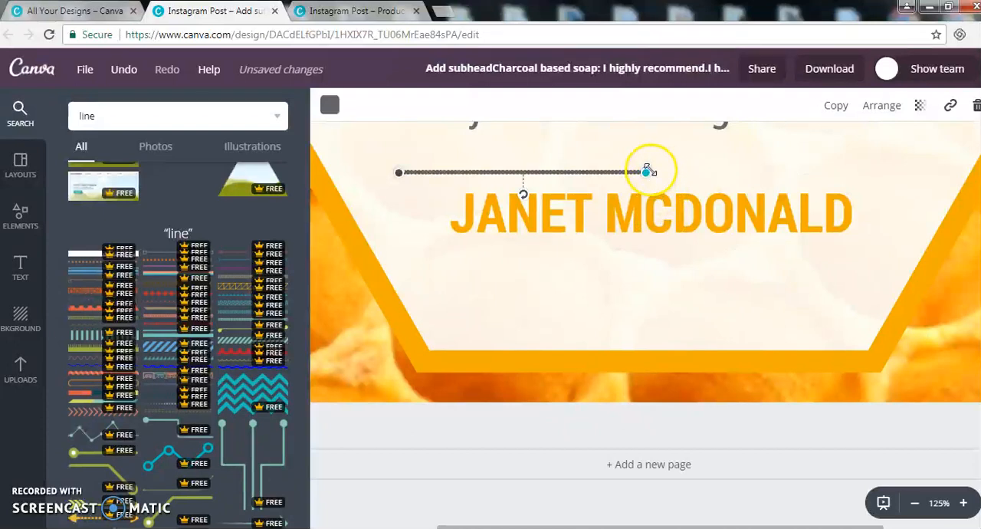
{"action": "left_click_drag", "start_coordinate": [646, 170], "coordinate": [796, 170]}
{"action": "left_click_drag", "start_coordinate": [460, 171], "coordinate": [534, 161]}
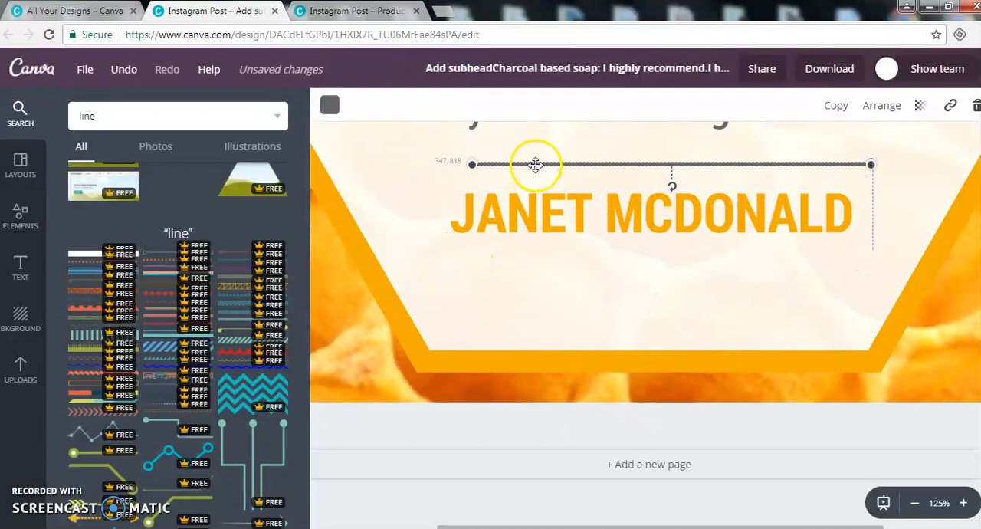
Step: Following the finished design, move the line beneath the customer name, make it slightly shorter than the name and centre it
{"action": "left_click", "coordinate": [359, 11]}
{"action": "left_click", "coordinate": [213, 9]}
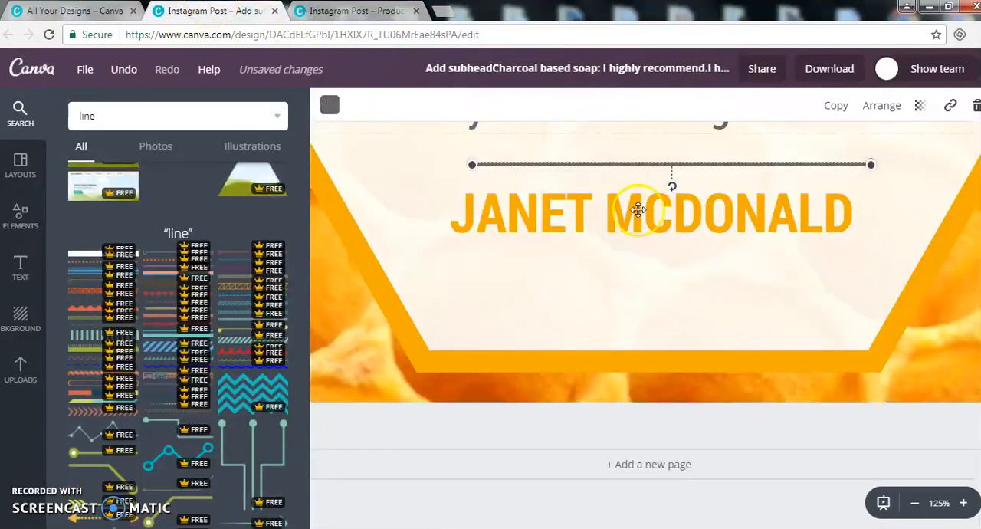
{"action": "left_click_drag", "start_coordinate": [666, 164], "coordinate": [647, 268]}
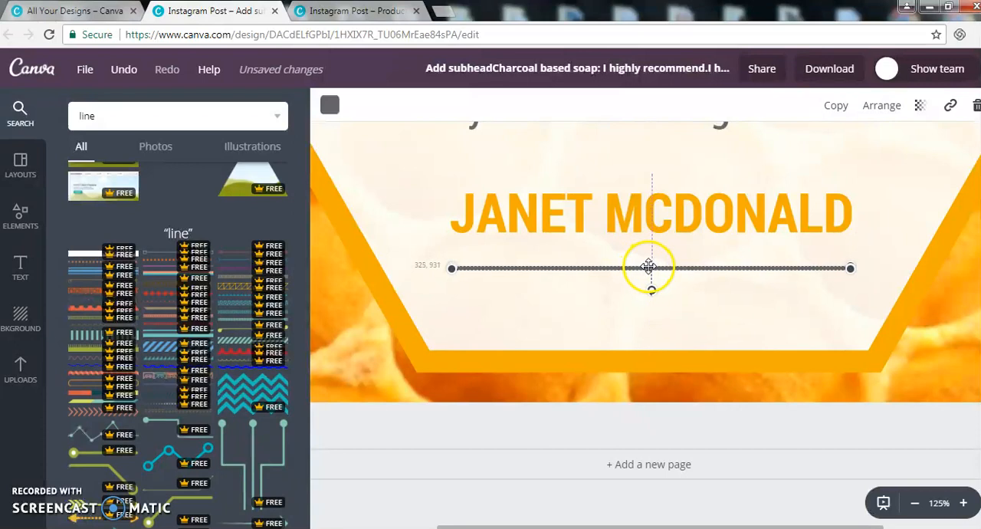
{"action": "left_click_drag", "start_coordinate": [853, 267], "coordinate": [794, 267]}
{"action": "left_click_drag", "start_coordinate": [730, 271], "coordinate": [755, 265]}
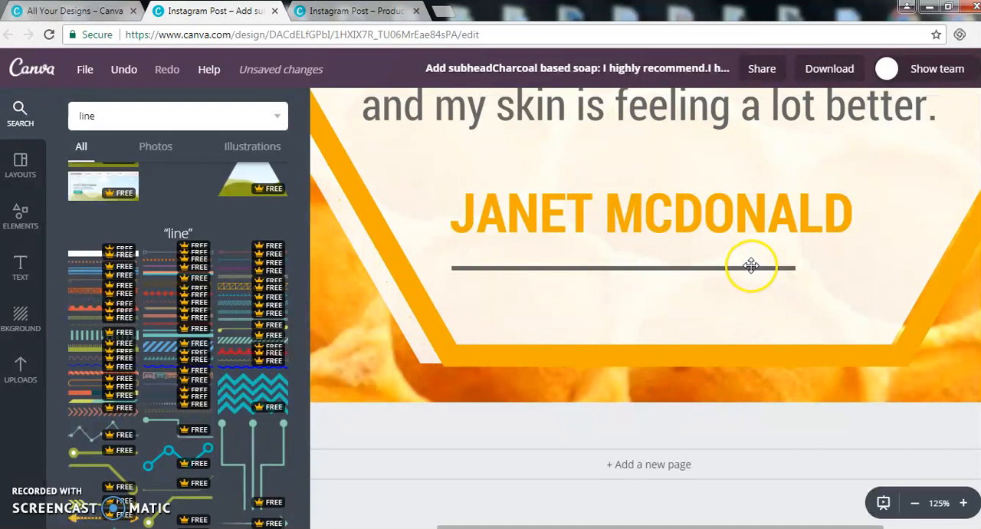
{"action": "key", "text": "ctrl+z"}
{"action": "left_click", "coordinate": [696, 267]}
{"action": "left_click_drag", "start_coordinate": [694, 267], "coordinate": [727, 260]}
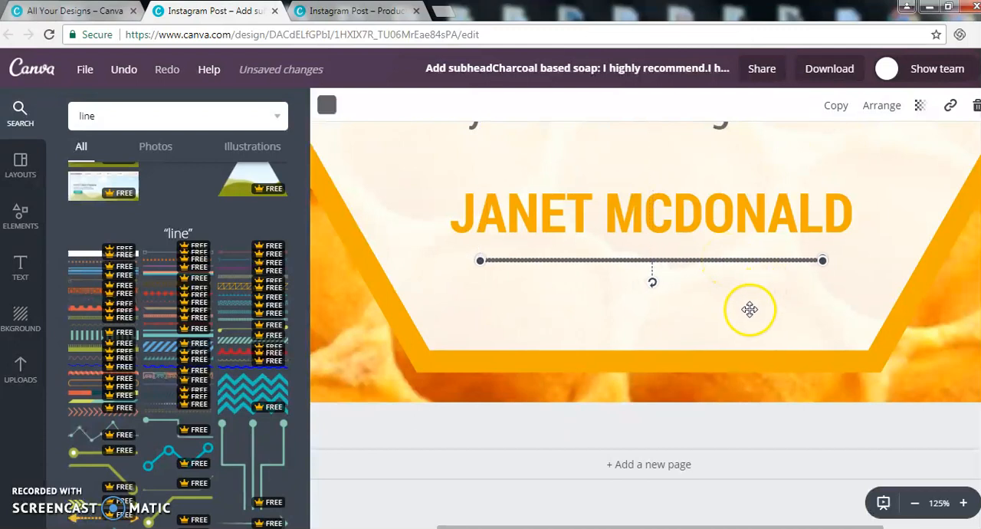
Step: Duplicate the customer name's text box and place the copy below the divider line
{"action": "scroll", "coordinate": [717, 304], "scroll_direction": "down", "scroll_amount": 1}
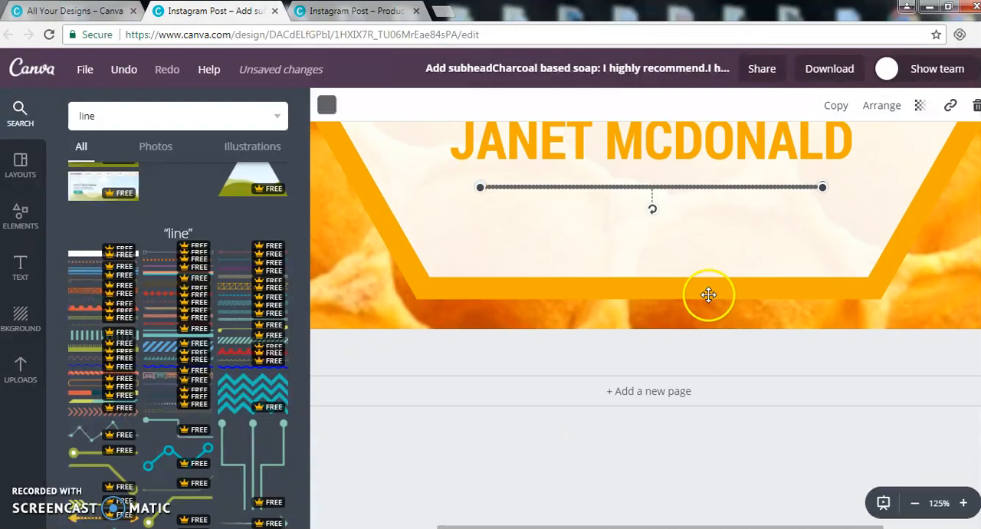
{"action": "left_click", "coordinate": [722, 142]}
{"action": "left_click", "coordinate": [846, 110]}
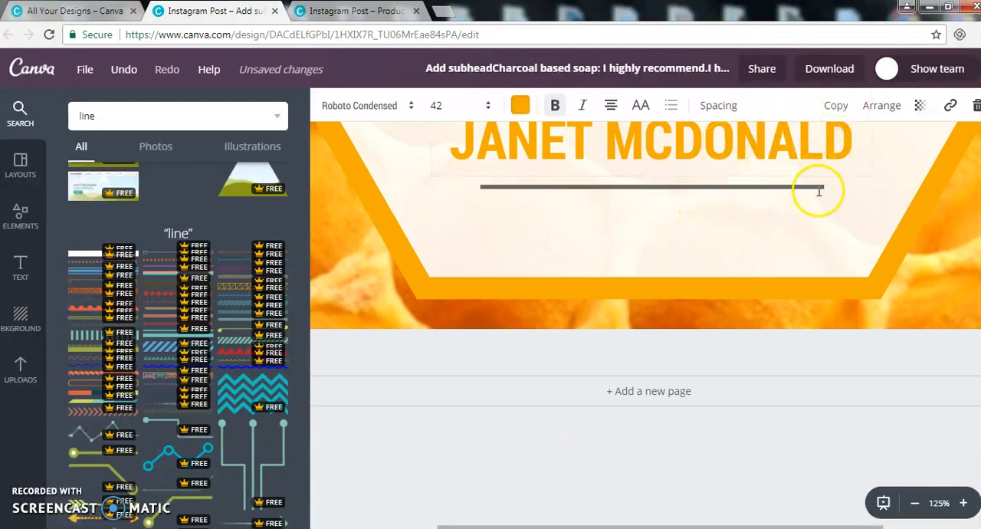
{"action": "left_click_drag", "start_coordinate": [874, 125], "coordinate": [847, 188]}
Step: Replace the duplicated name with TOTALLYBALMY.CO.NZ, copied from the Notepad notes
{"action": "left_click", "coordinate": [665, 527]}
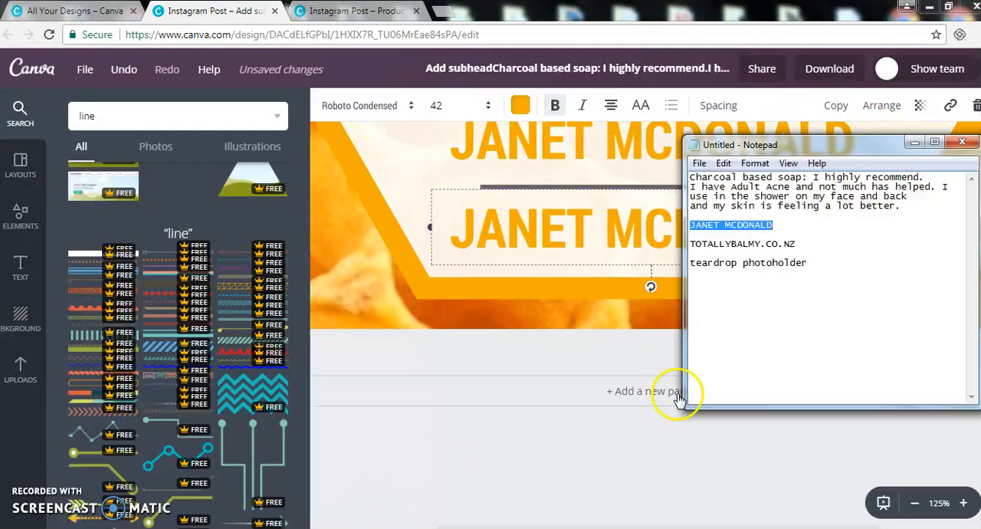
{"action": "left_click", "coordinate": [821, 263]}
{"action": "left_click", "coordinate": [801, 244]}
{"action": "left_click_drag", "start_coordinate": [801, 244], "coordinate": [689, 244]}
{"action": "key", "text": "ctrl+c"}
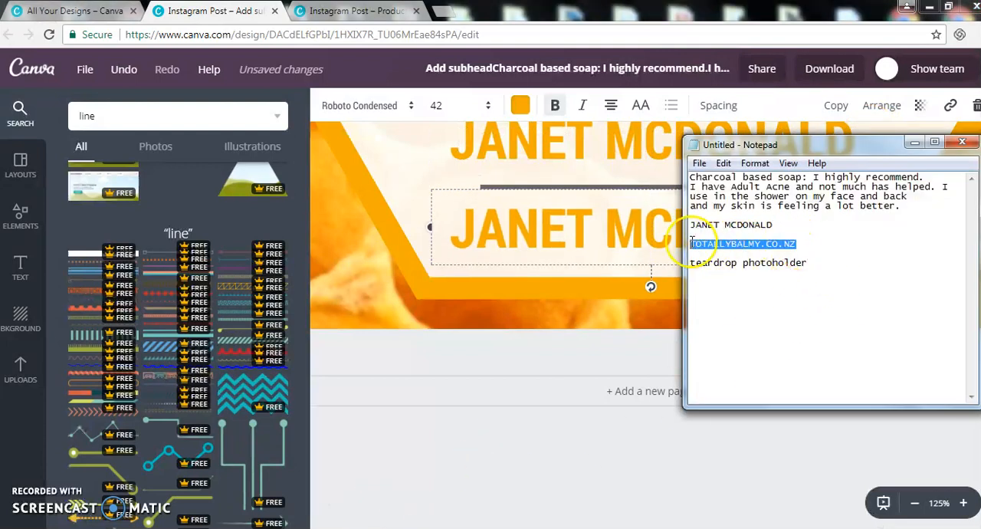
{"action": "left_click", "coordinate": [578, 223]}
{"action": "key", "text": "ctrl+a"}
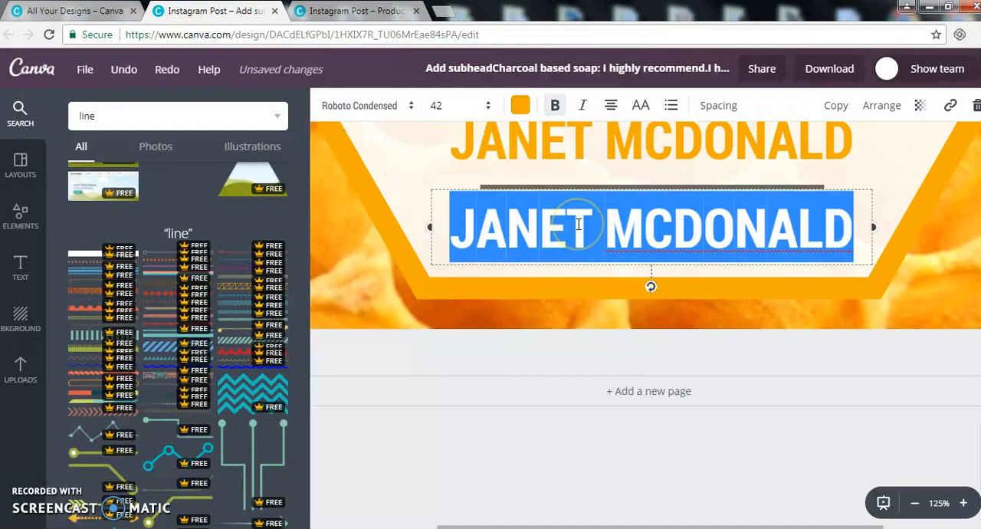
{"action": "key", "text": "ctrl+v"}
Step: Set the website address's font size to 21 and move the text a little further below the divider line
{"action": "left_click", "coordinate": [458, 105]}
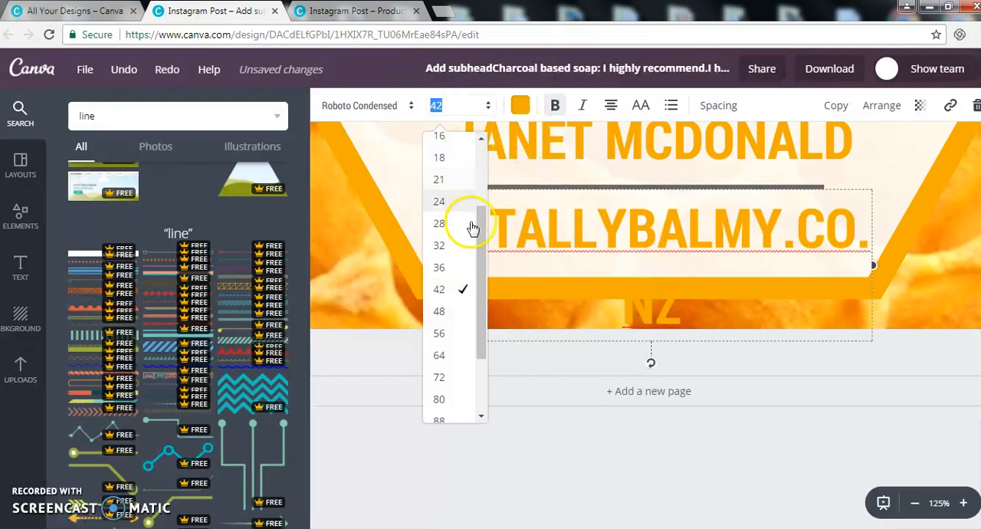
{"action": "left_click", "coordinate": [457, 179]}
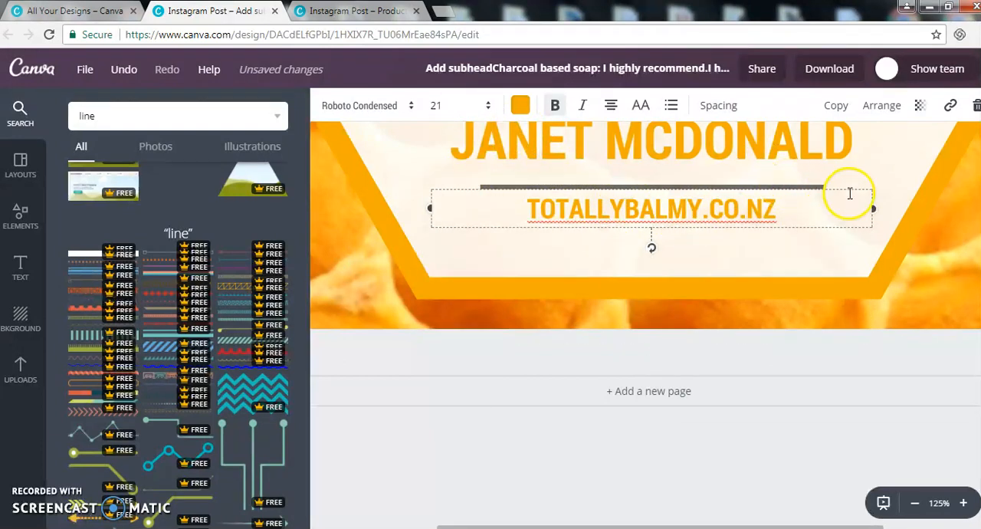
{"action": "left_click_drag", "start_coordinate": [849, 189], "coordinate": [846, 210]}
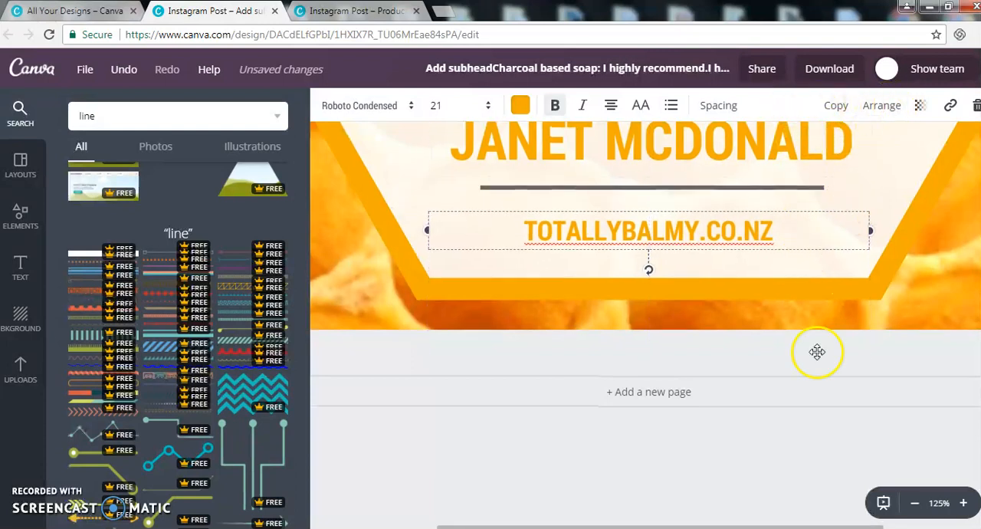
Step: Set the website address's letter spacing to 240
{"action": "scroll", "coordinate": [814, 350], "scroll_direction": "up", "scroll_amount": 1}
{"action": "left_click", "coordinate": [914, 503]}
{"action": "left_click", "coordinate": [915, 503]}
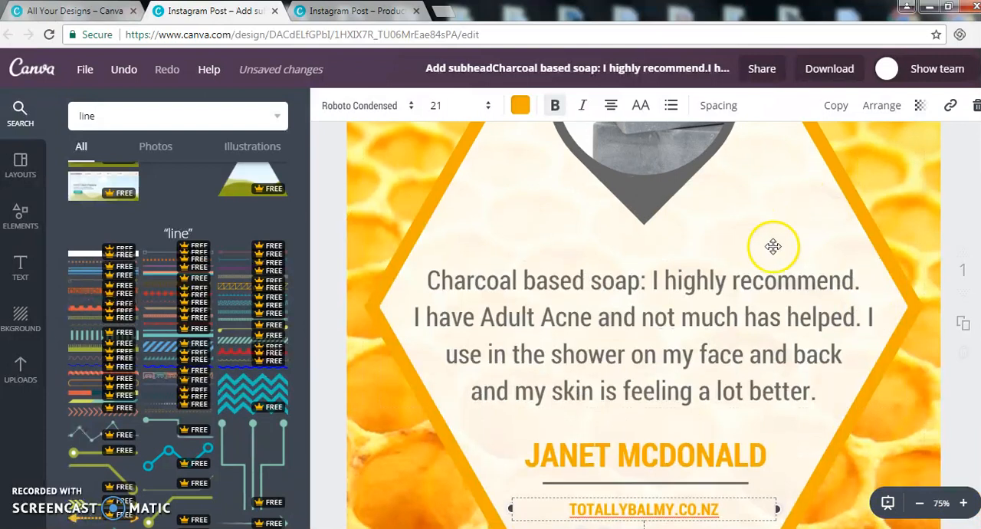
{"action": "scroll", "coordinate": [771, 181], "scroll_direction": "down", "scroll_amount": 2}
{"action": "left_click", "coordinate": [720, 105]}
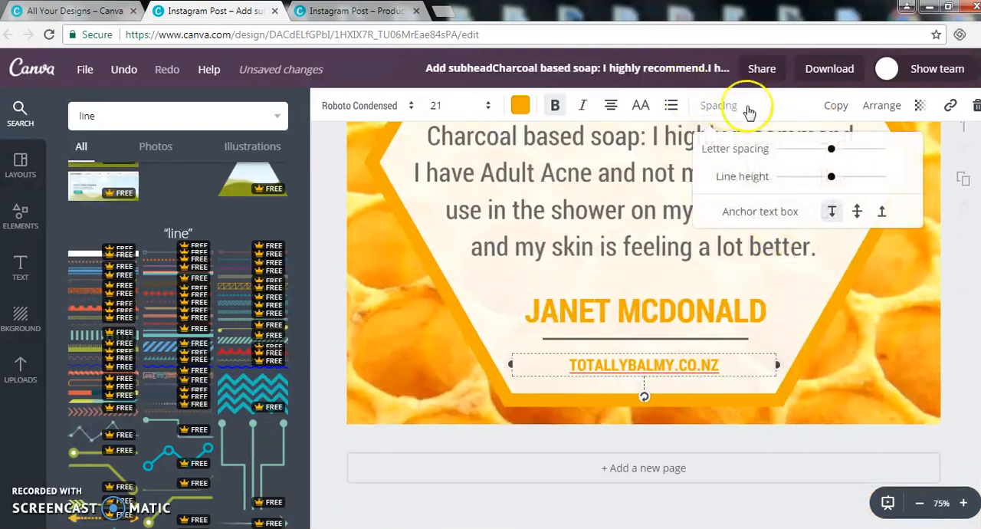
{"action": "left_click_drag", "start_coordinate": [802, 149], "coordinate": [827, 156]}
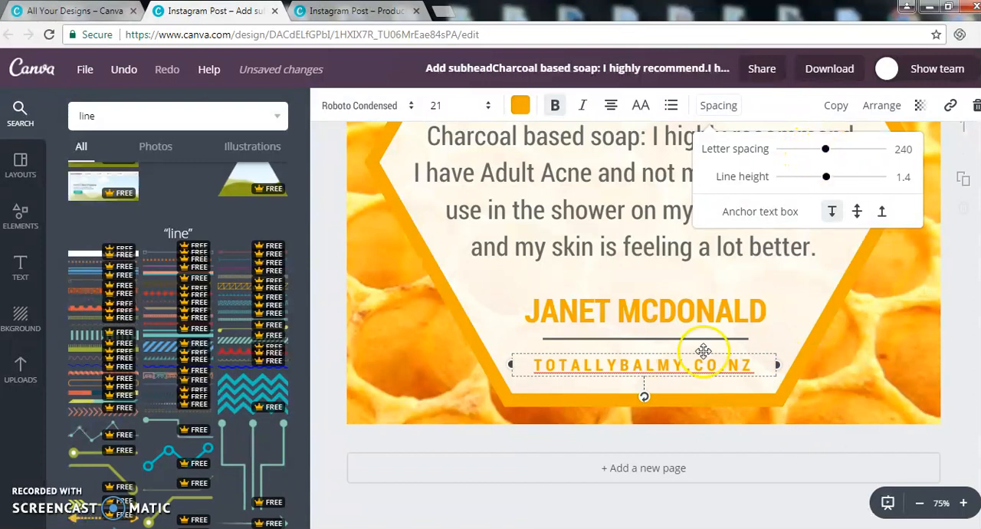
{"action": "left_click", "coordinate": [751, 505]}
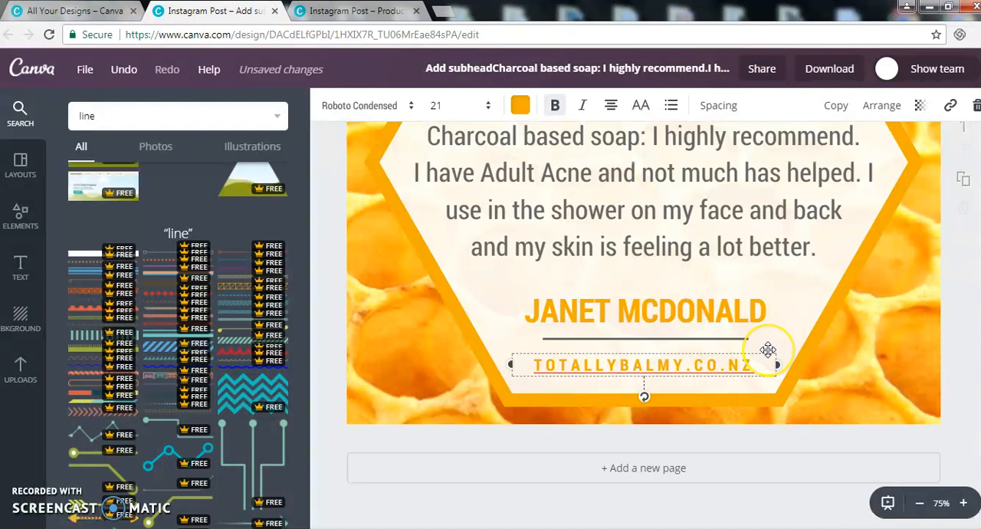
Step: Nudge the website address slightly lower to leave more space beneath the divider line
{"action": "left_click_drag", "start_coordinate": [768, 349], "coordinate": [764, 349]}
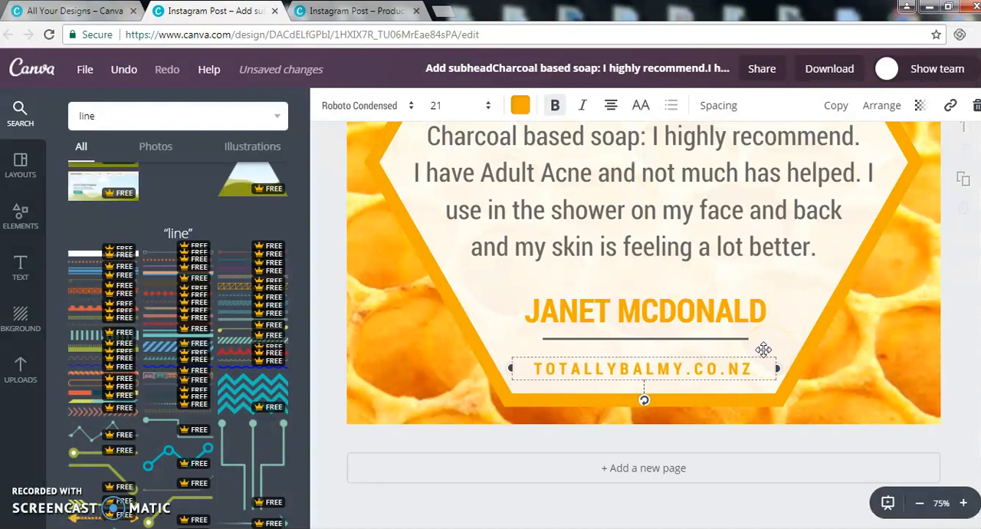
{"action": "left_click", "coordinate": [759, 500]}
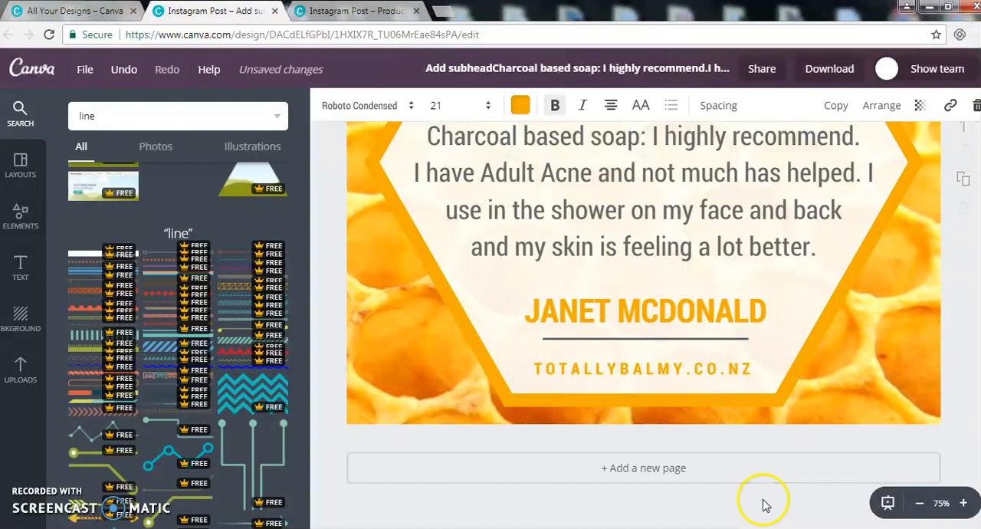
{"action": "left_click", "coordinate": [701, 367]}
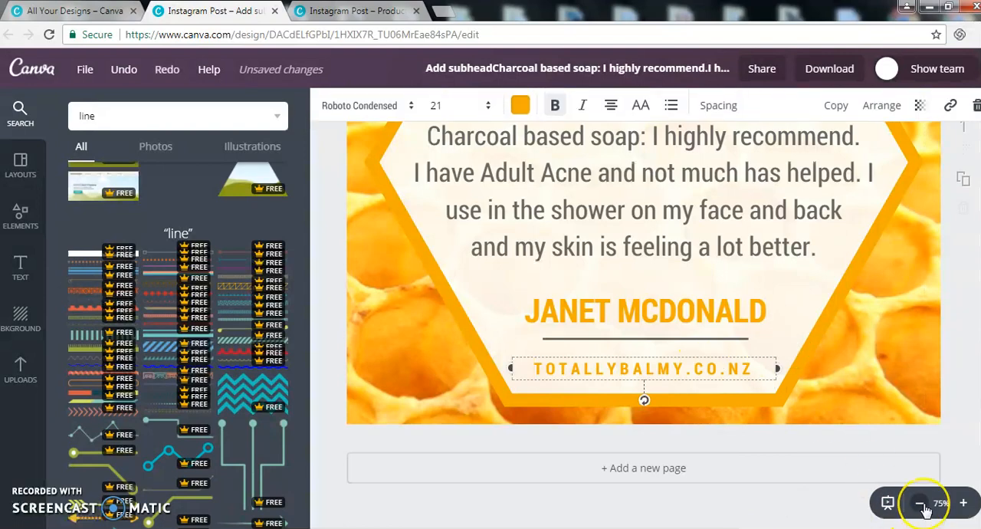
{"action": "left_click", "coordinate": [920, 503]}
{"action": "left_click", "coordinate": [920, 503]}
{"action": "left_click", "coordinate": [818, 385]}
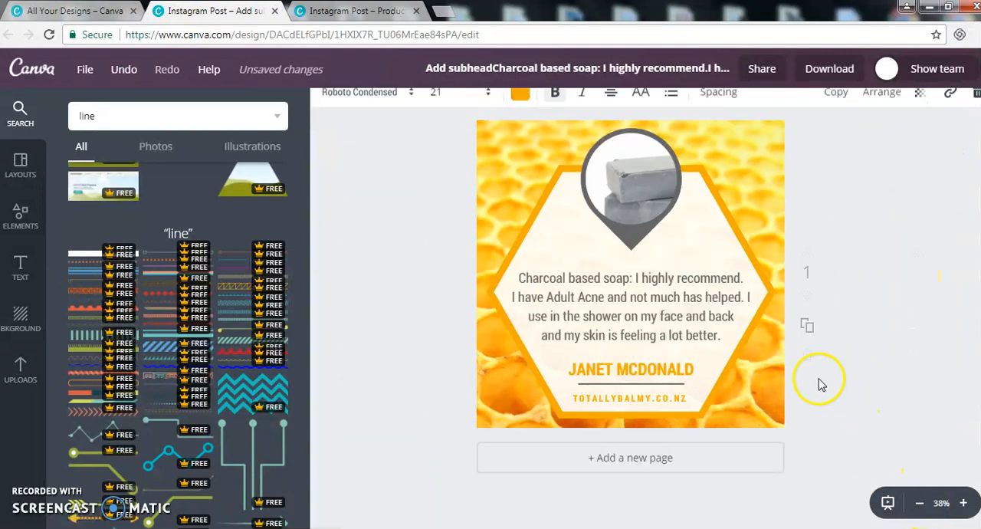
{"action": "left_click", "coordinate": [671, 398]}
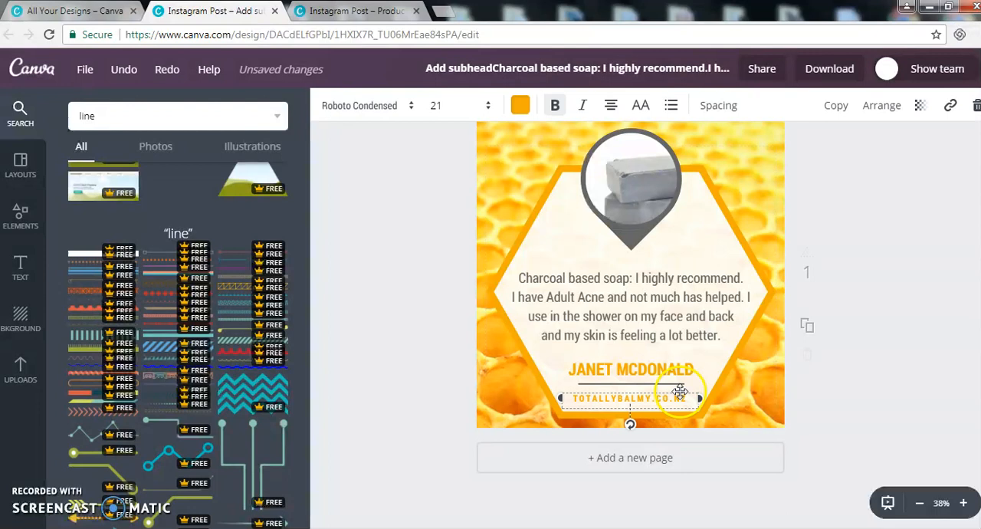
{"action": "key", "text": "Down"}
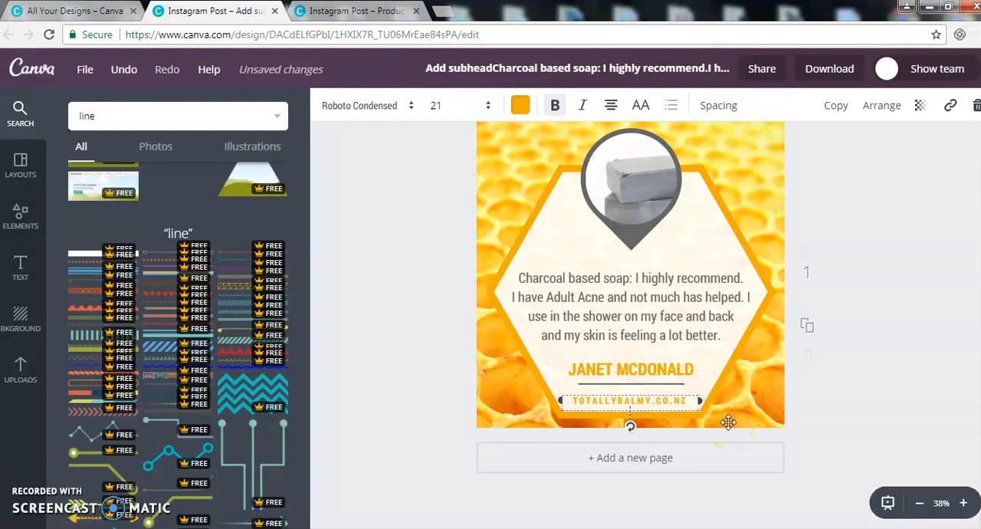
Step: Increase the website address's letter spacing to 270 and deselect the text
{"action": "left_click", "coordinate": [718, 105]}
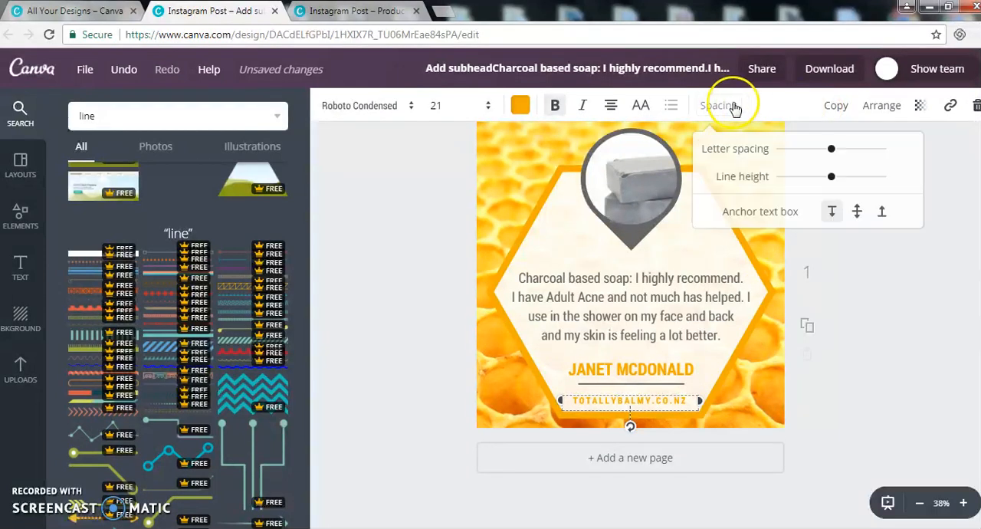
{"action": "left_click", "coordinate": [970, 396]}
{"action": "left_click", "coordinate": [939, 391]}
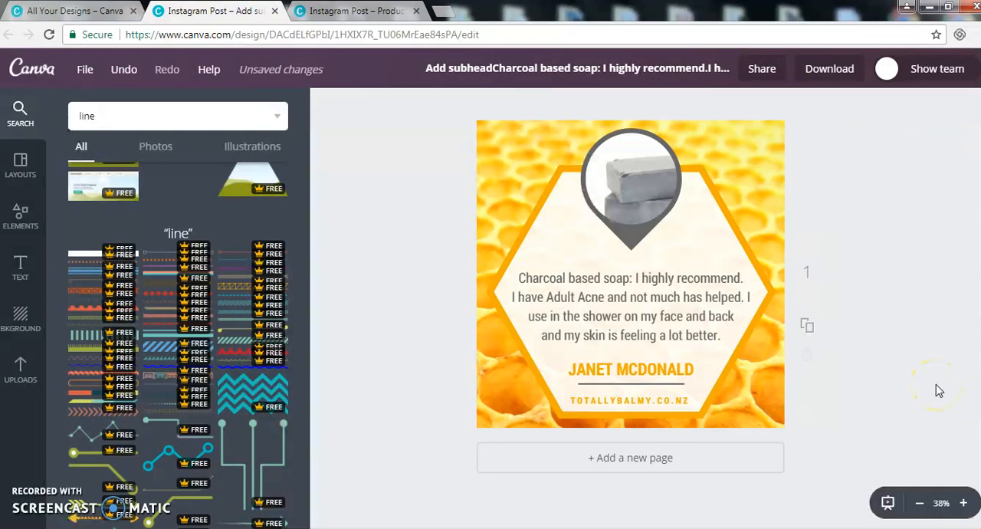
Step: Open the collection of uploaded images
{"action": "left_click", "coordinate": [809, 293]}
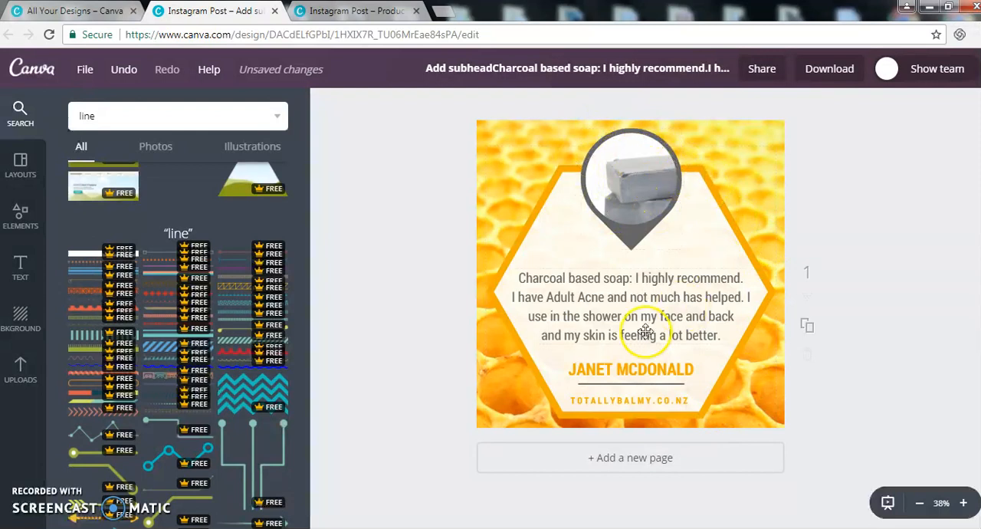
{"action": "left_click", "coordinate": [21, 369]}
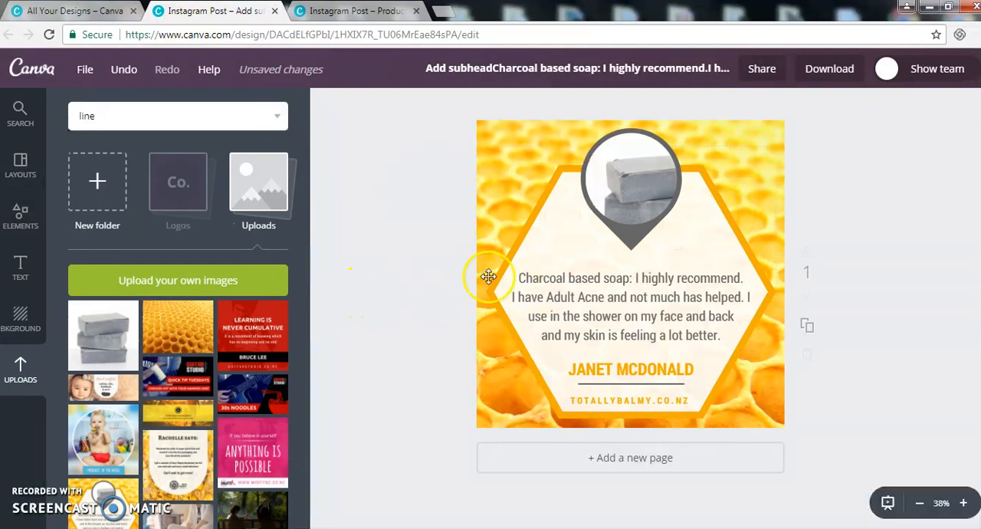